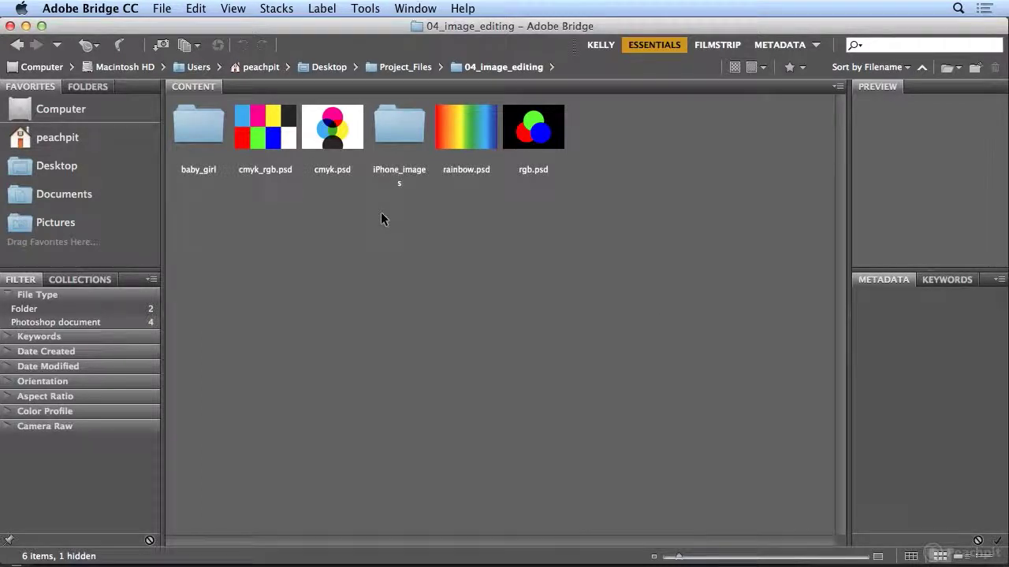
Step: Open the iPhone_images folder and enlarge its 25 photo thumbnails with the size slider
double_click(401, 132)
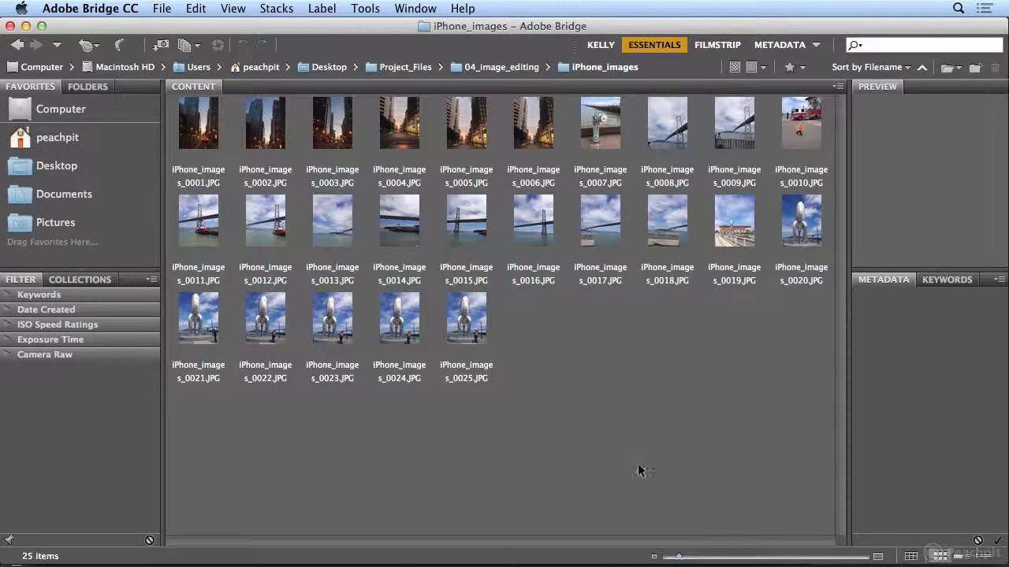
drag(678, 559, 710, 559)
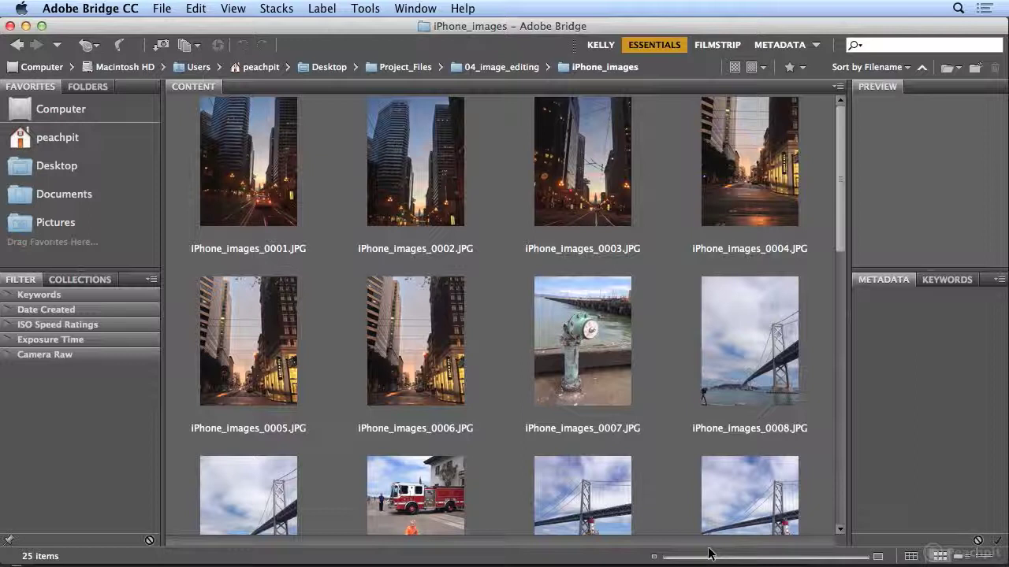
Step: Select photos iPhone_images_0001 through 0003
click(246, 207)
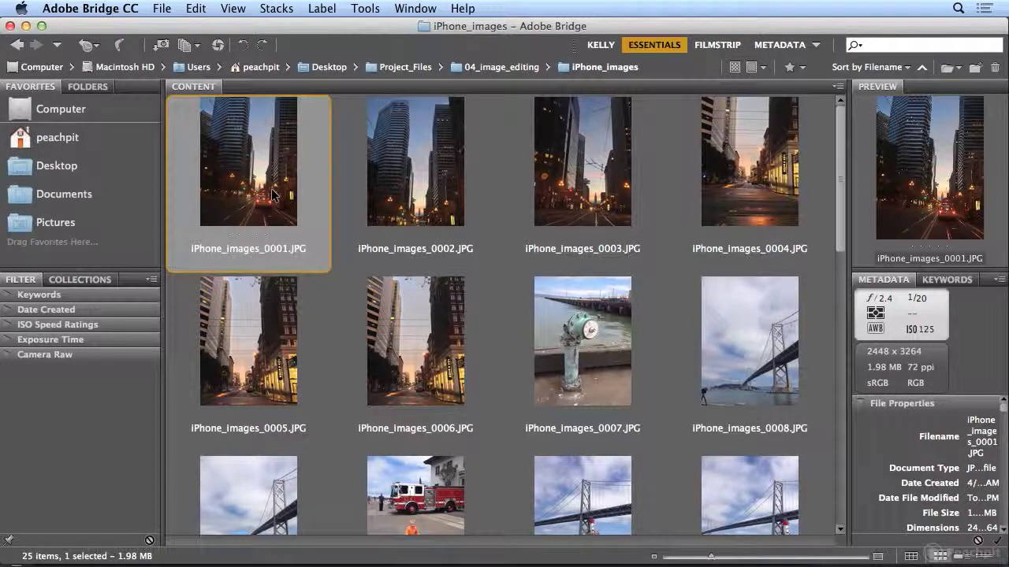
shift+click(611, 204)
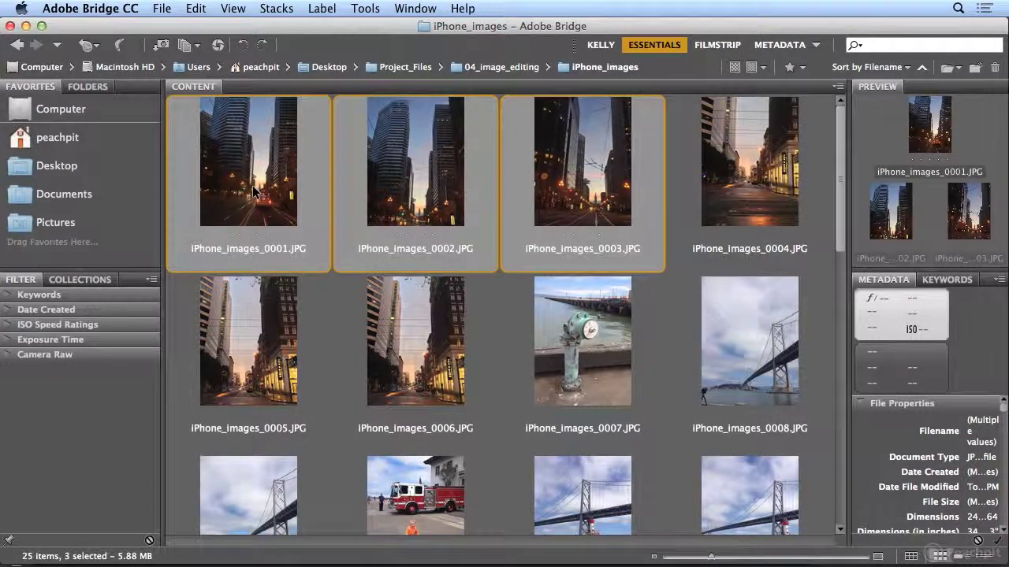
click(308, 191)
super+click(390, 195)
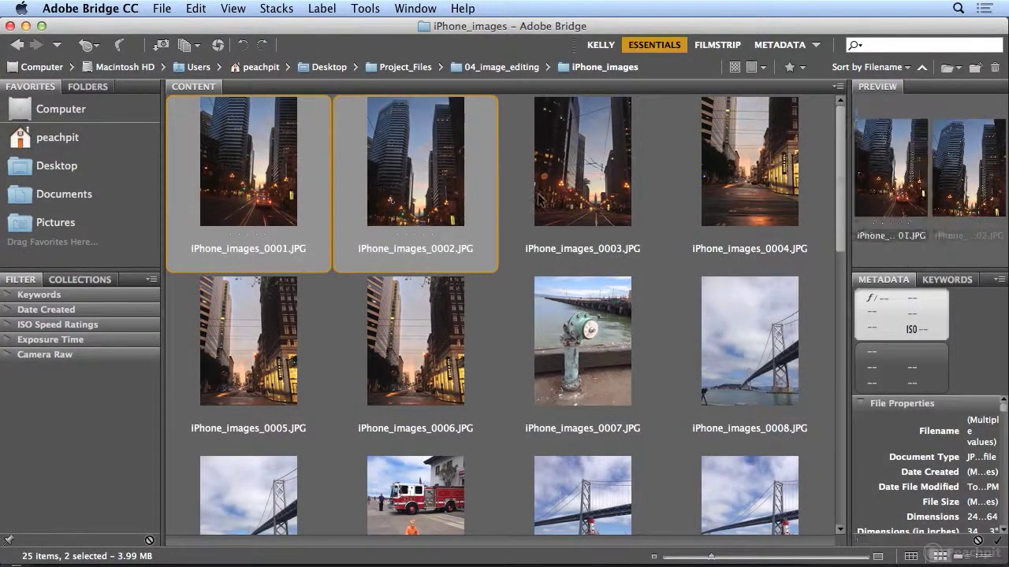
super+click(539, 199)
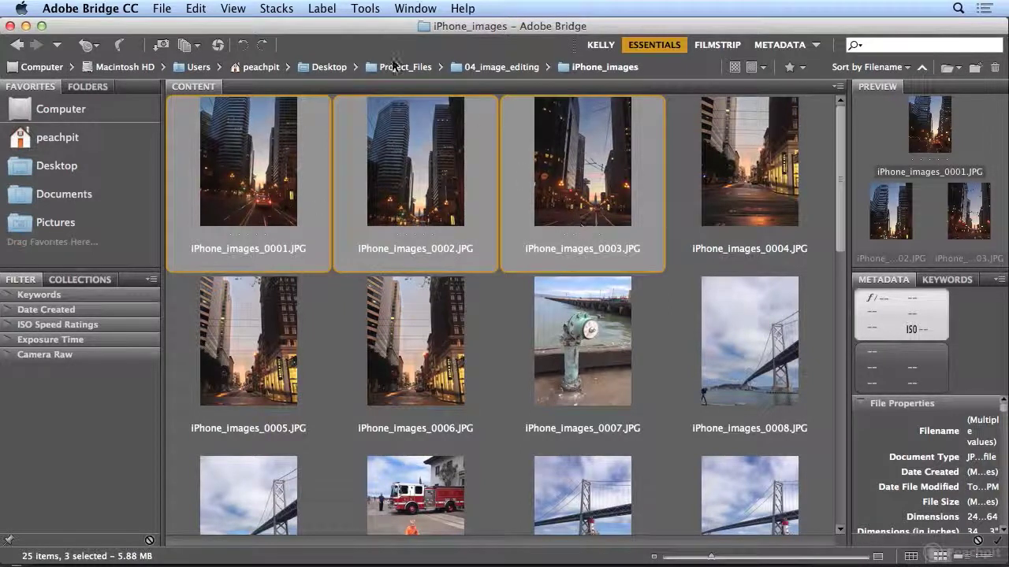
Step: Batch rename them with text sunset_embarcadero_ and a sequence number starting at 1
click(363, 9)
click(410, 26)
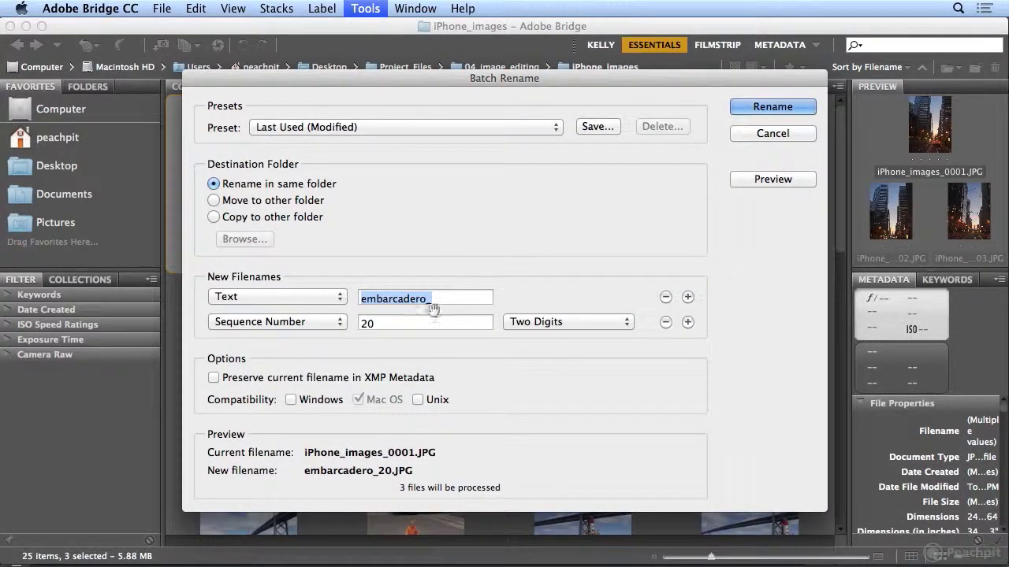
text(suns)
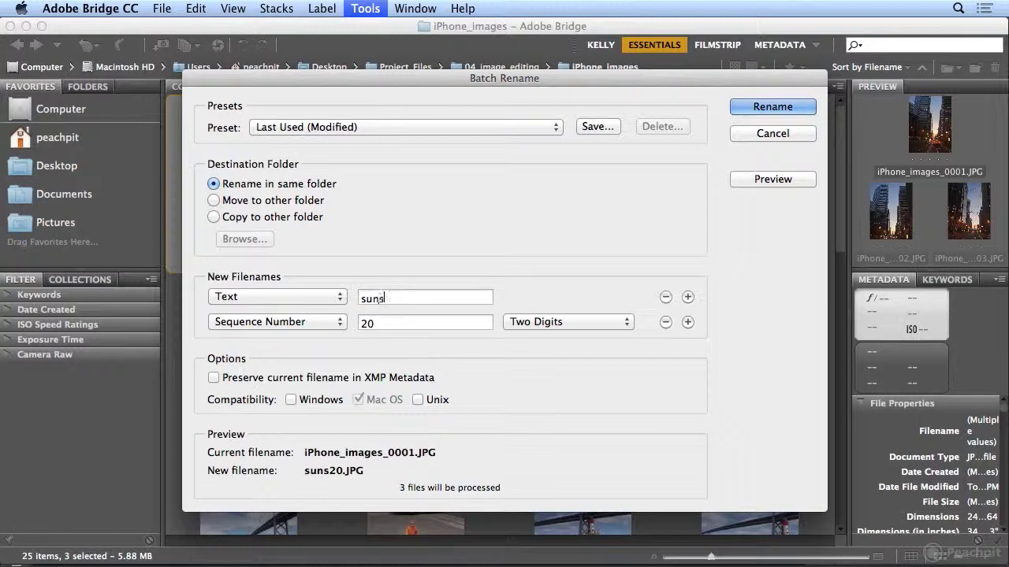
text(et_embarca)
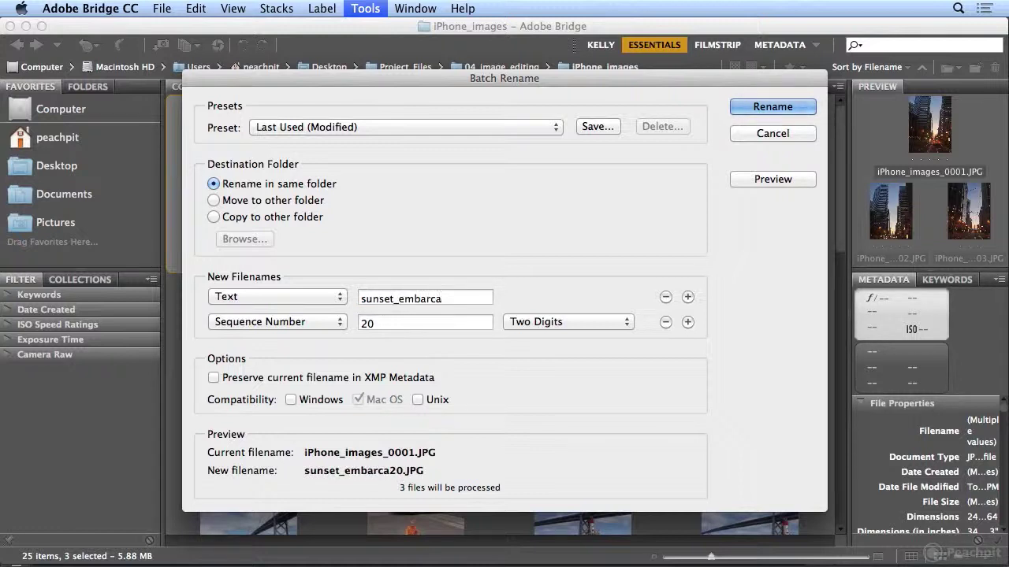
text(dero_)
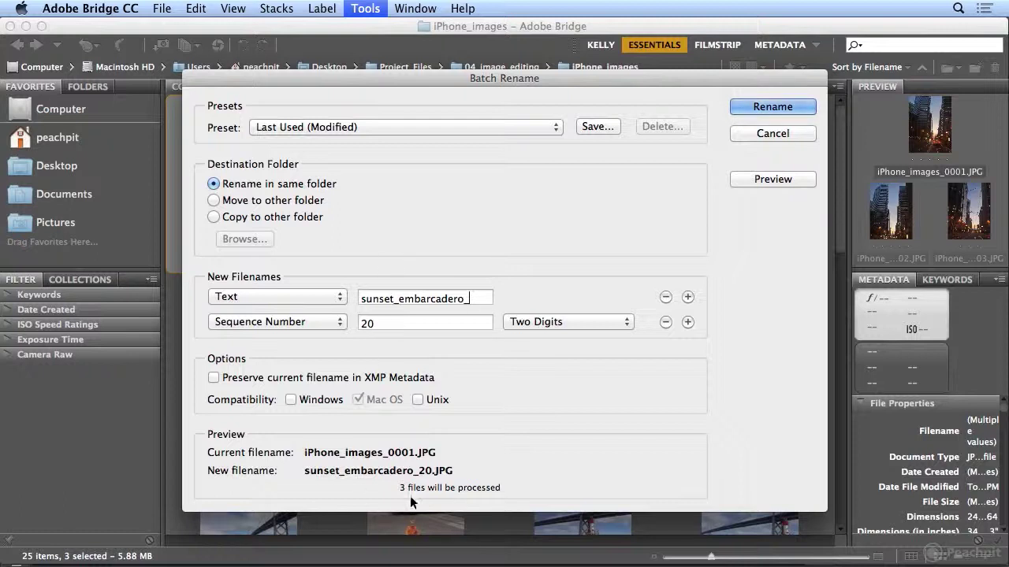
double_click(360, 323)
text(1)
Step: Apply the sunset_embarcadero names and sort the photos by date created
click(764, 107)
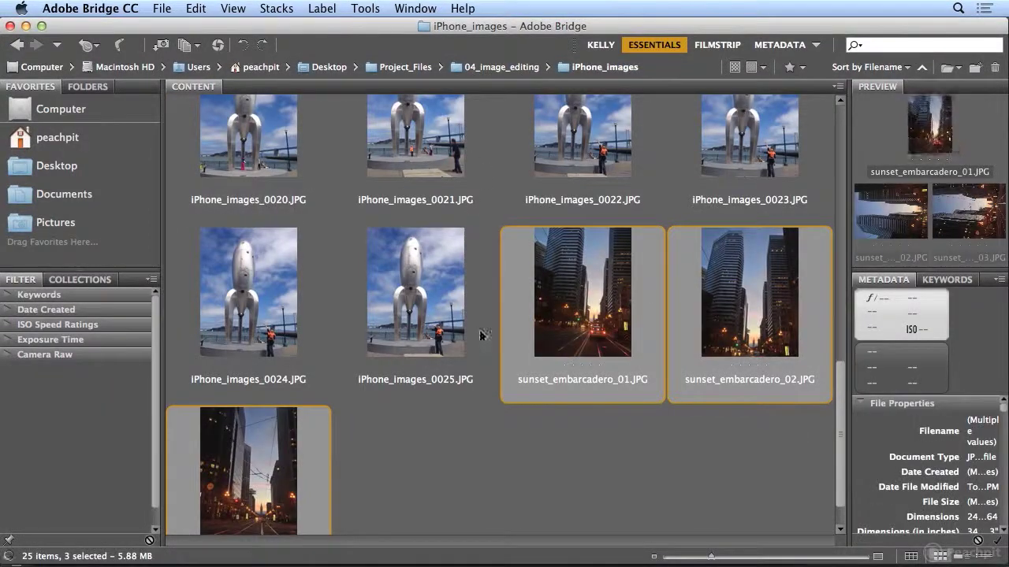
click(233, 7)
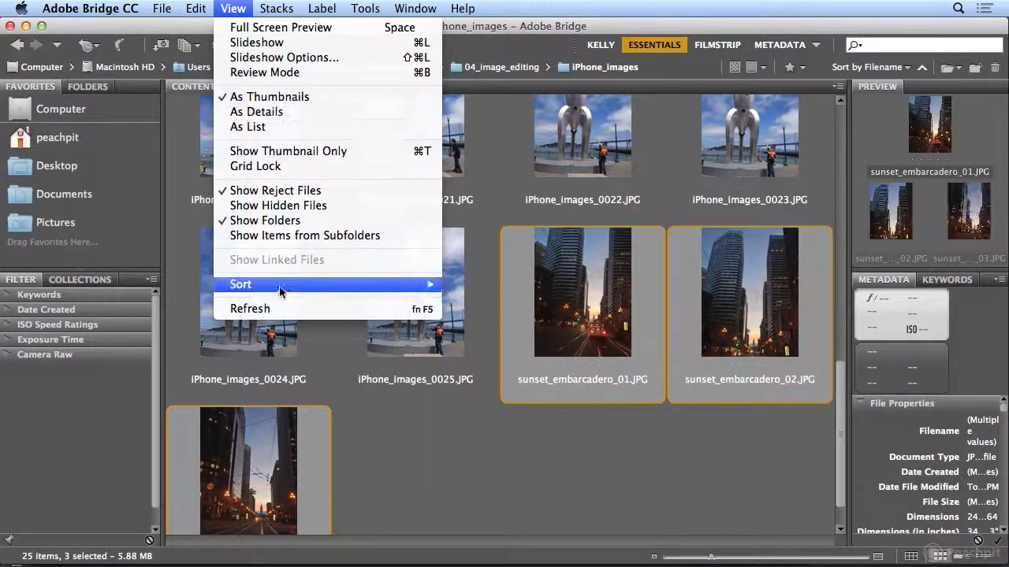
mouse_move(283, 293)
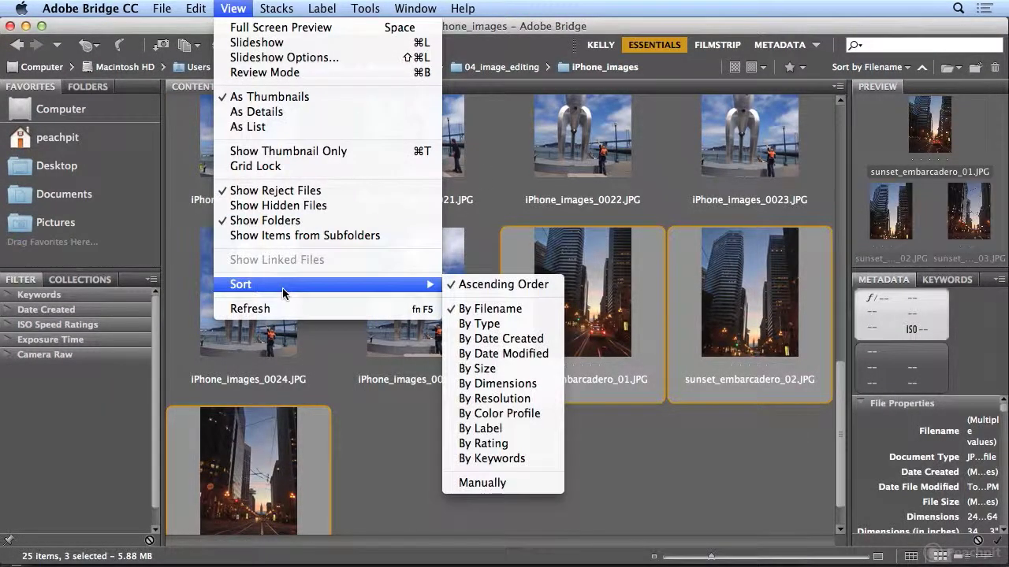
click(541, 345)
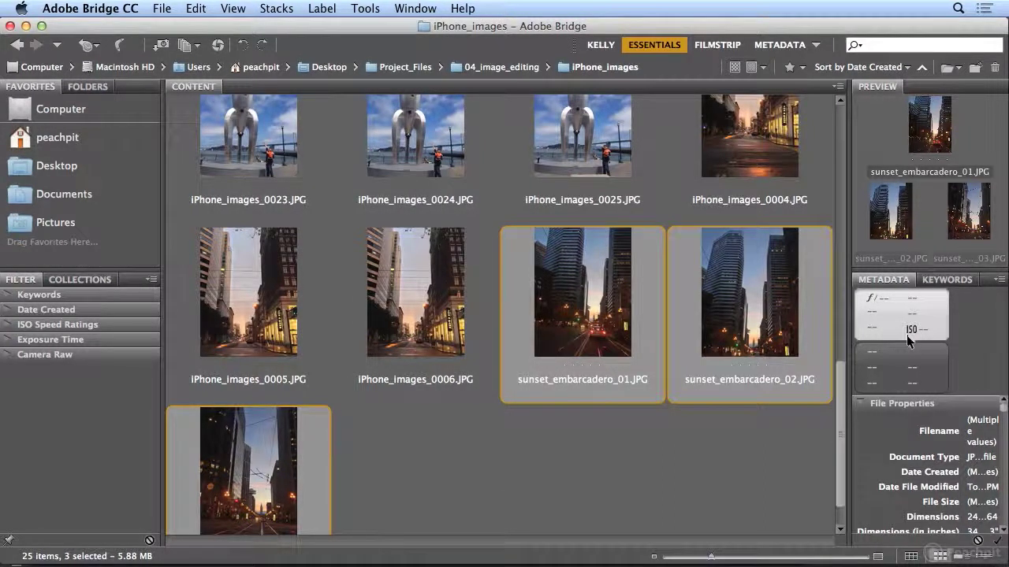
Step: Widen the metadata panel to compare creation dates, then sort by filename again
click(423, 326)
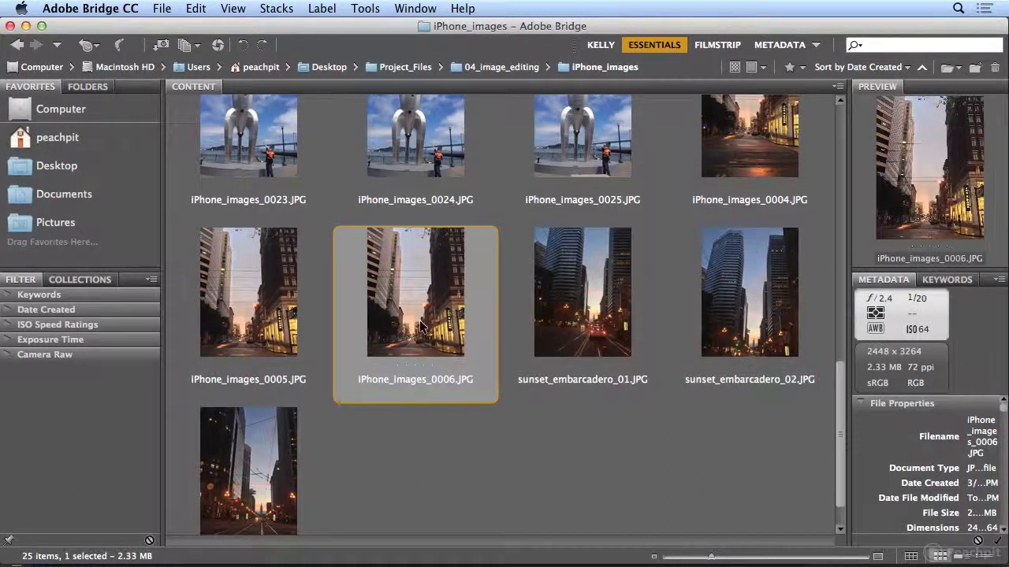
drag(848, 344, 716, 343)
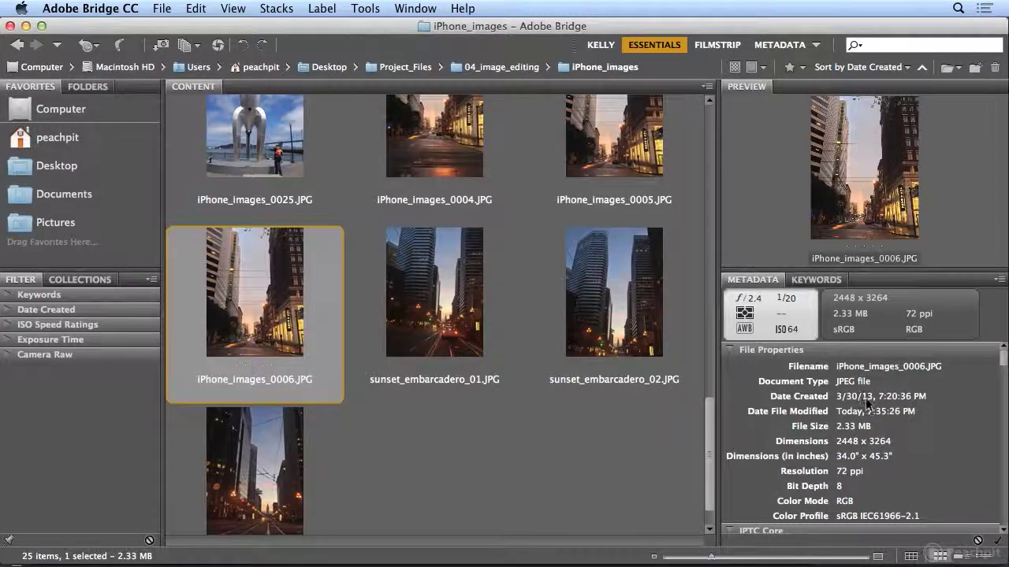
click(586, 341)
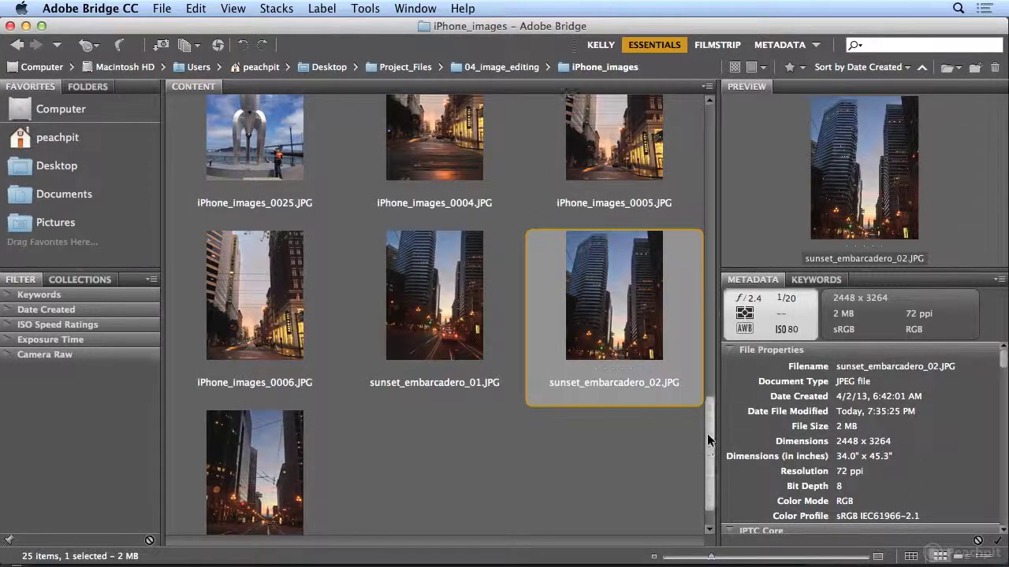
drag(707, 433, 686, 485)
click(232, 9)
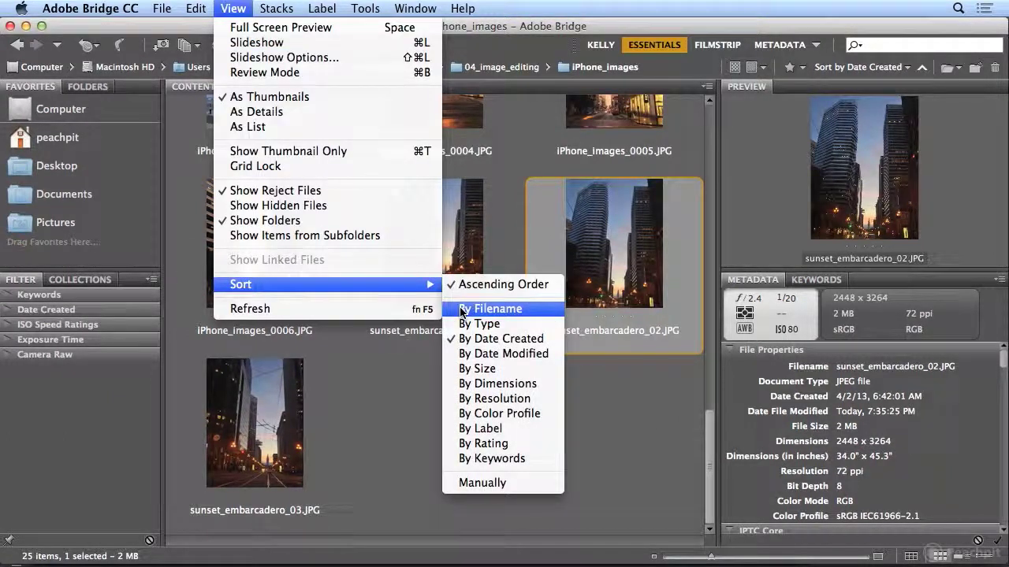
click(463, 311)
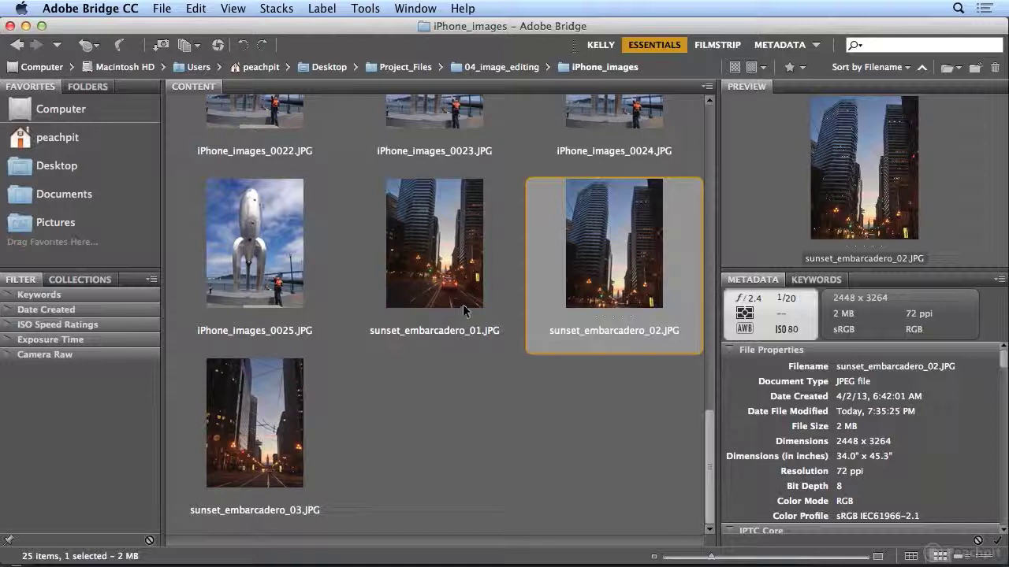
Step: Select photos iPhone_images_0007 through 0025
click(257, 275)
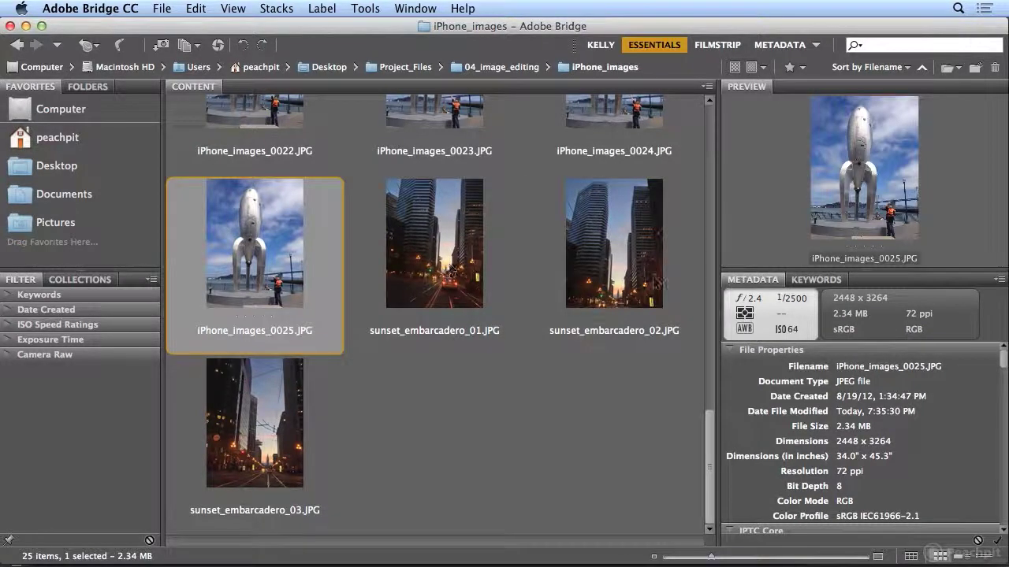
drag(705, 470, 717, 167)
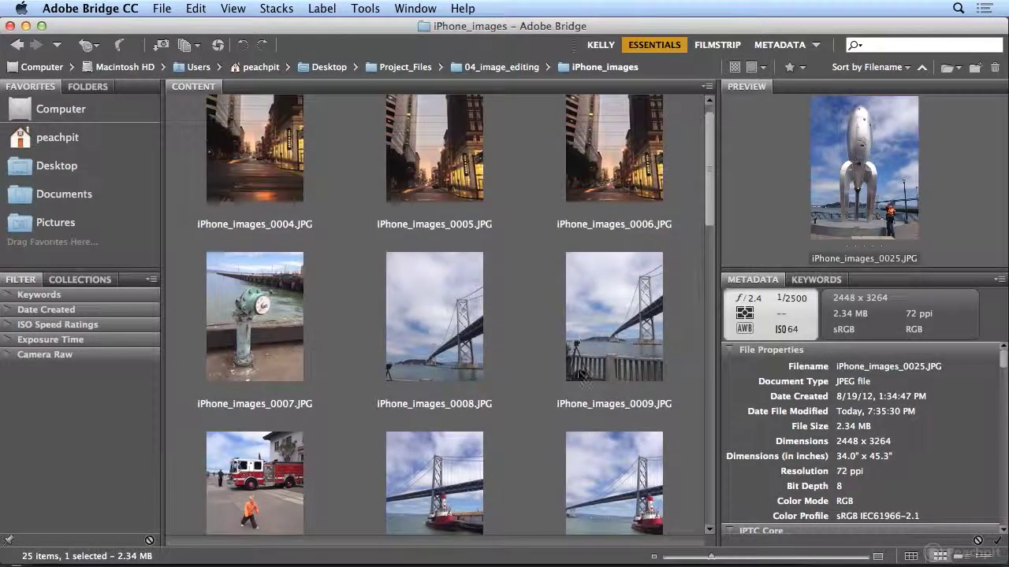
shift+click(248, 335)
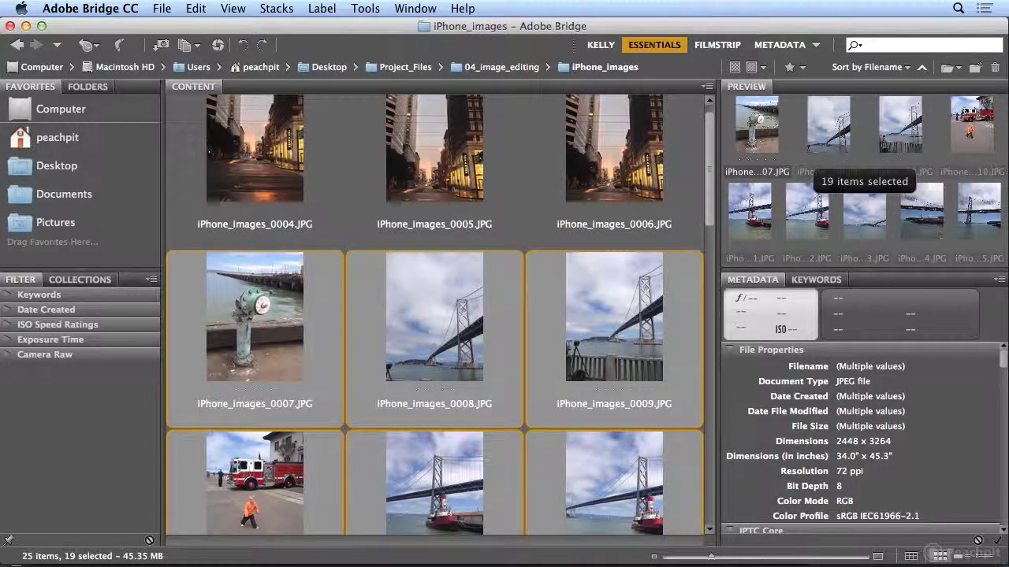
Step: Batch rename them with text embarcadero_ (sunset_ removed) and sequence starting at 1
click(365, 8)
click(394, 29)
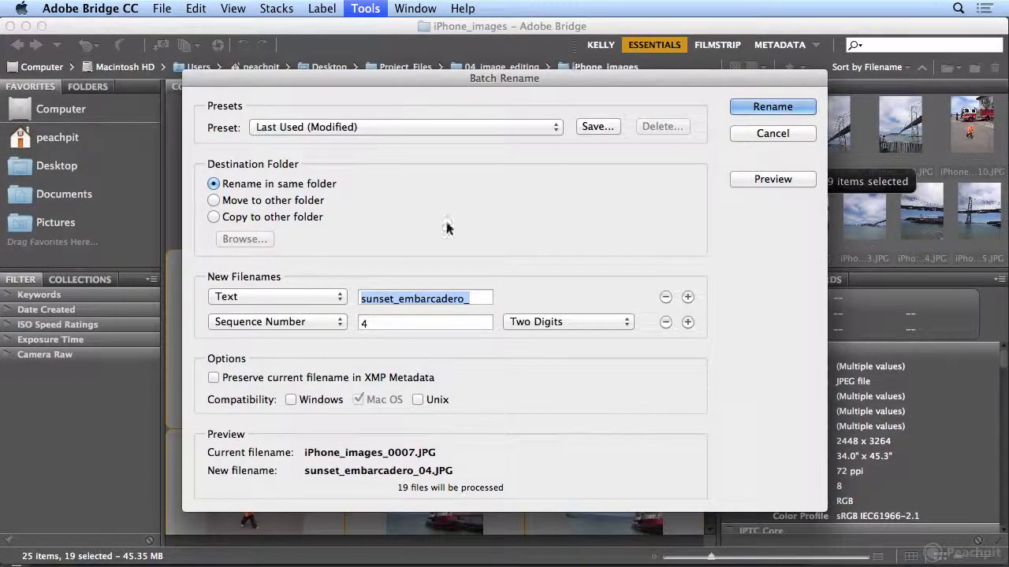
click(398, 298)
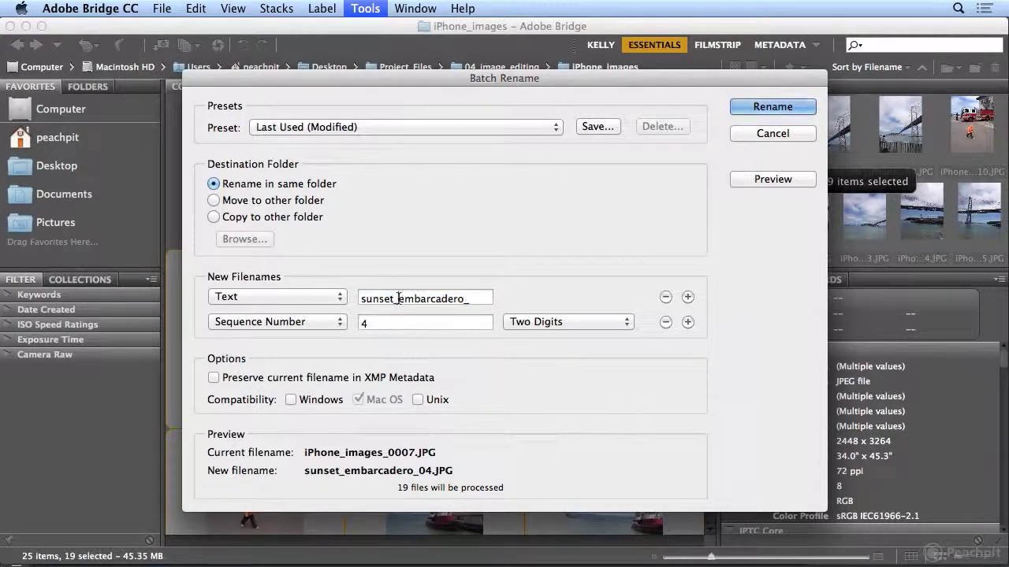
drag(398, 298, 354, 298)
key(BackSpace)
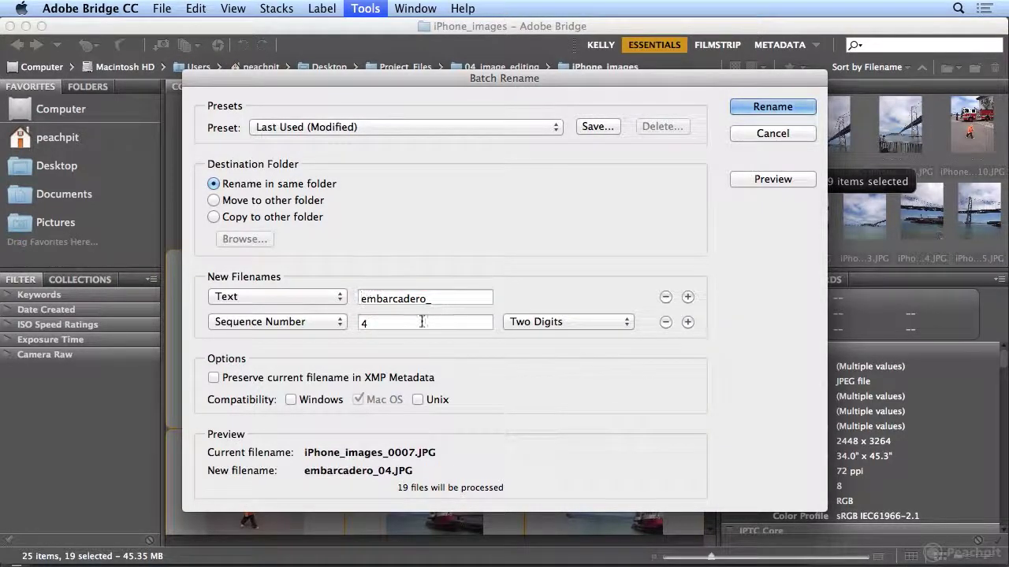
text(1)
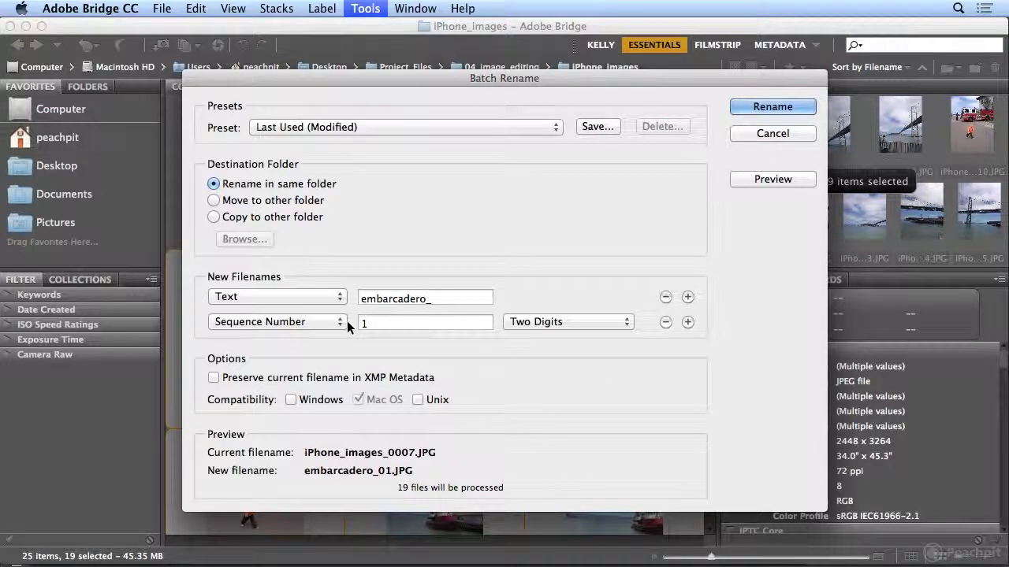
Step: Apply the embarcadero names and select photos iPhone_images_0004 through 0006
click(767, 105)
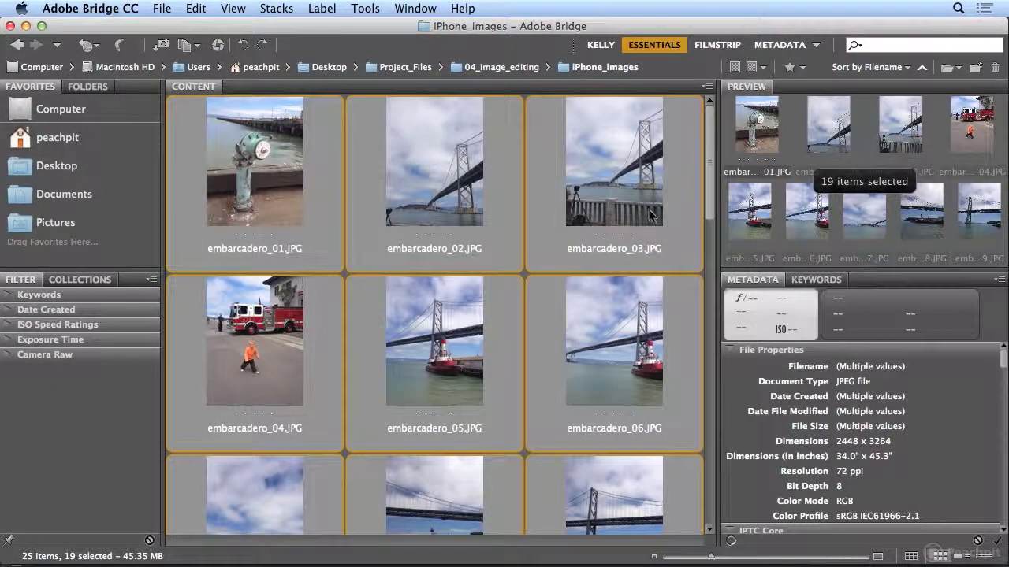
scroll(698, 302, down, 3)
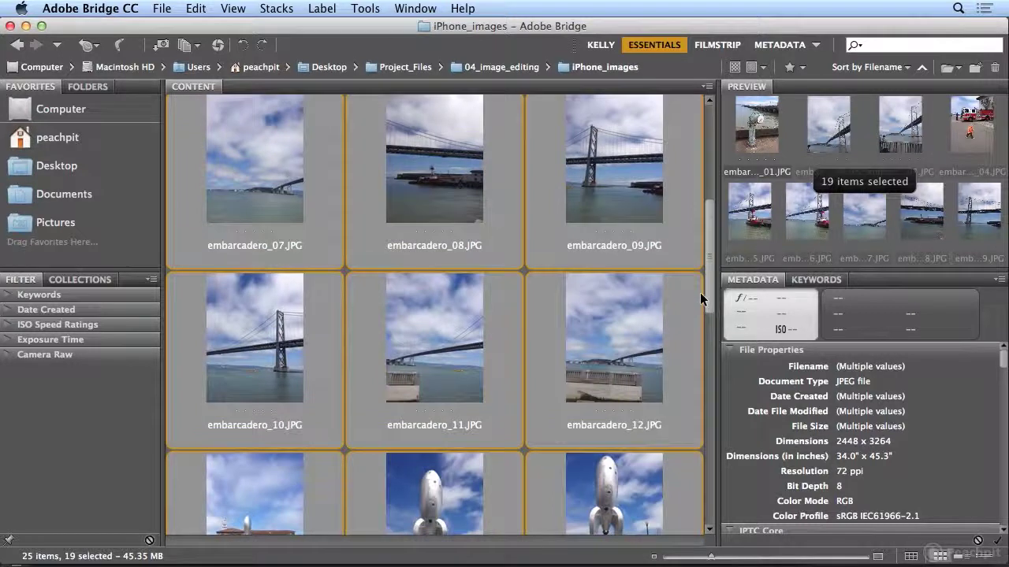
scroll(706, 280, down, 5)
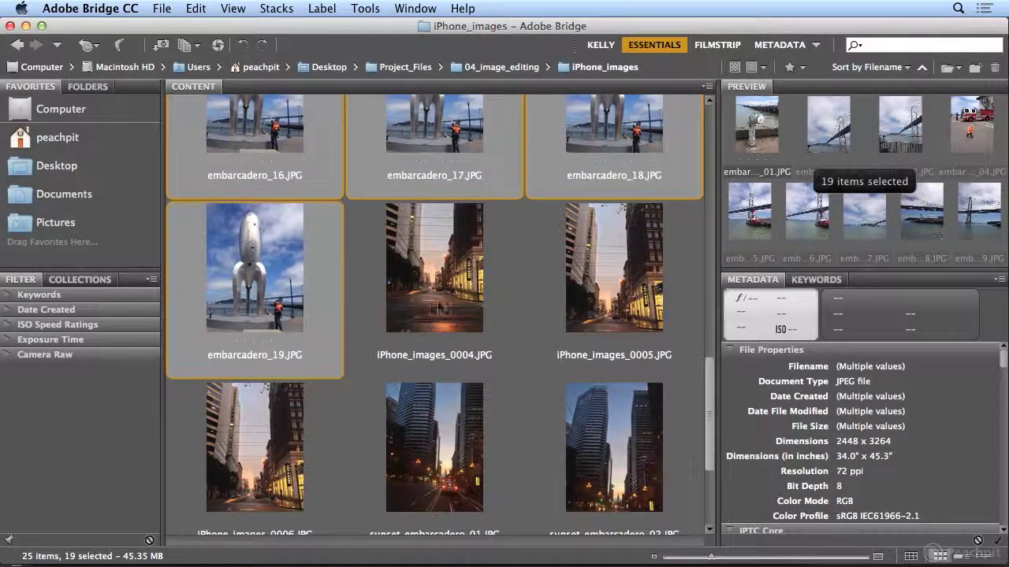
click(416, 298)
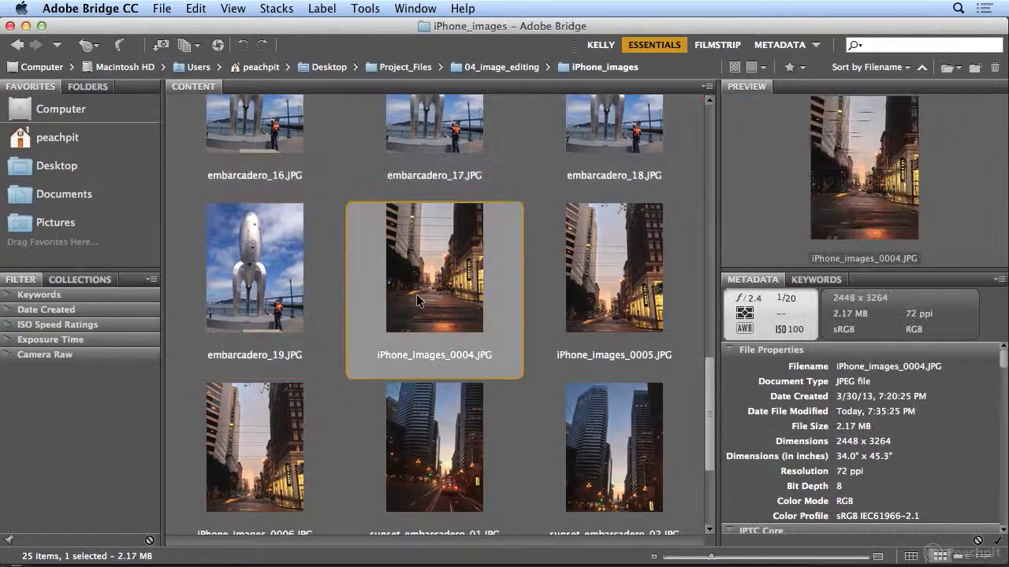
shift+click(276, 416)
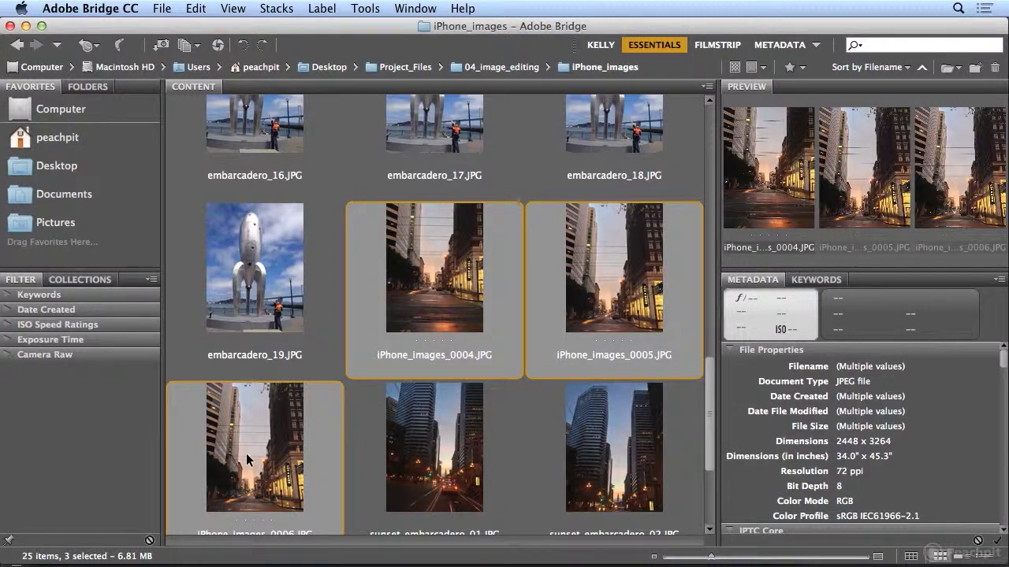
Step: Batch rename them with text rainbow_san_francisco_ and sequence starting at 1
click(365, 8)
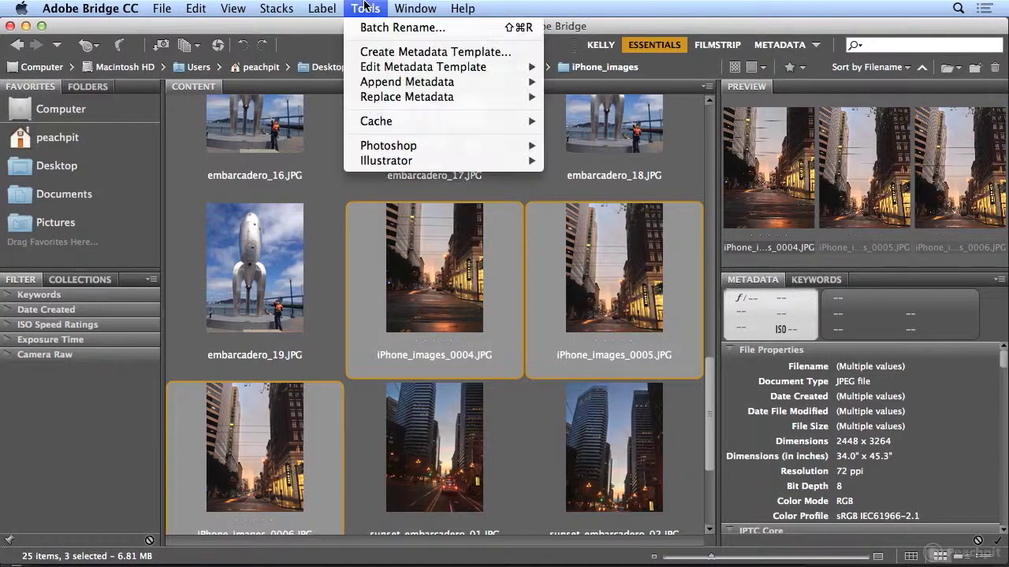
click(372, 28)
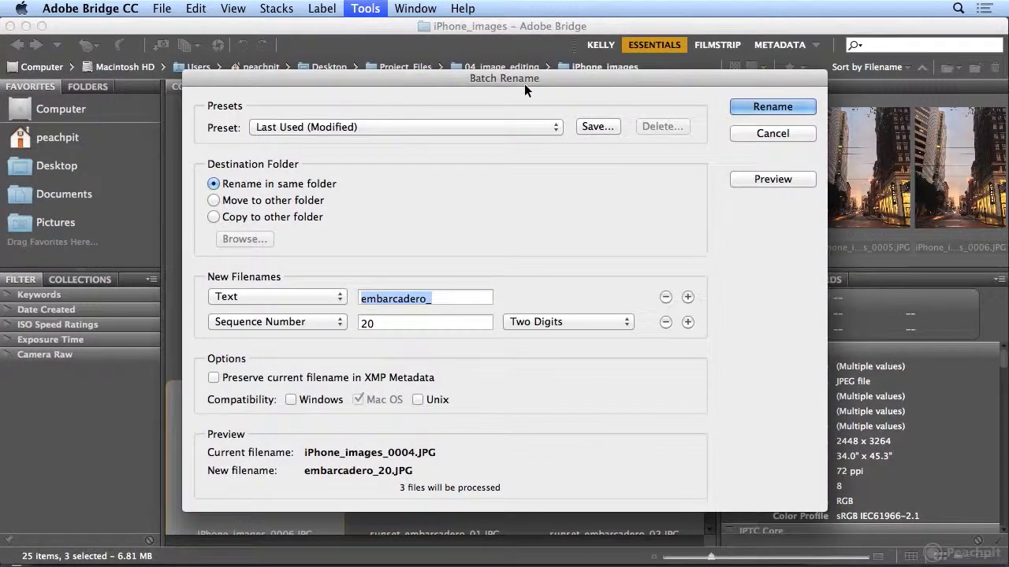
text(ra)
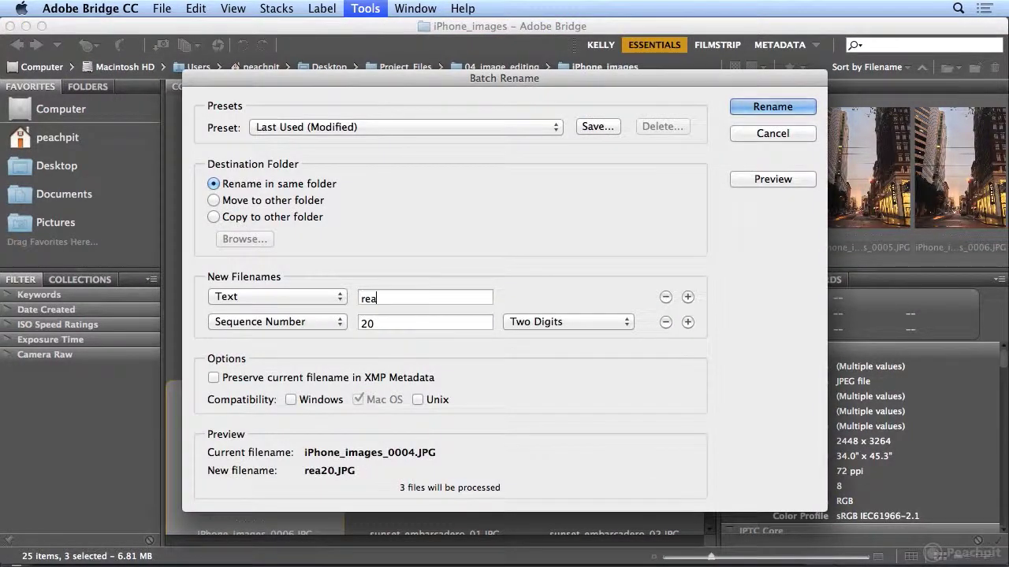
text(inbow)
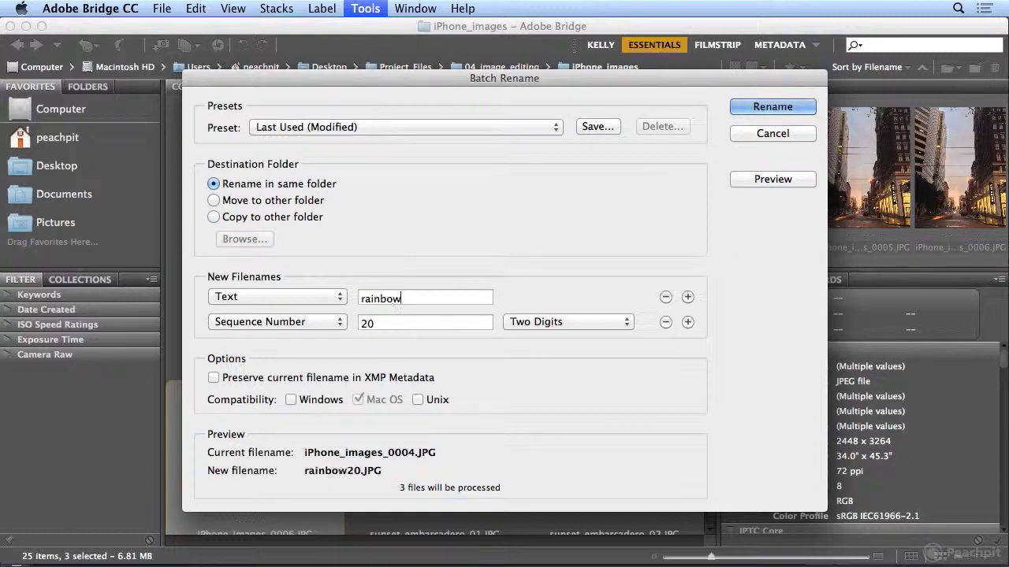
text(_san_fr)
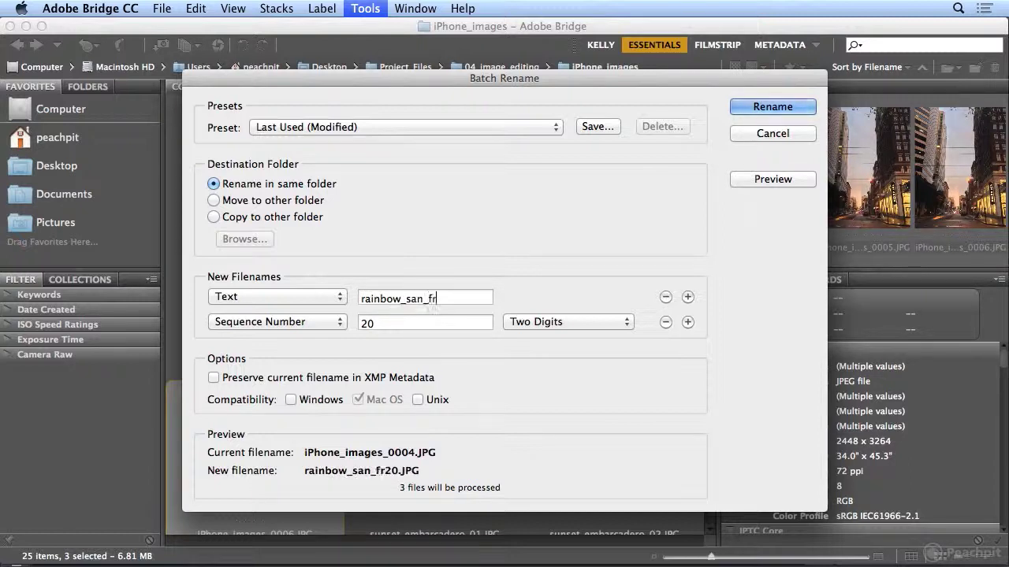
text(ancisco_)
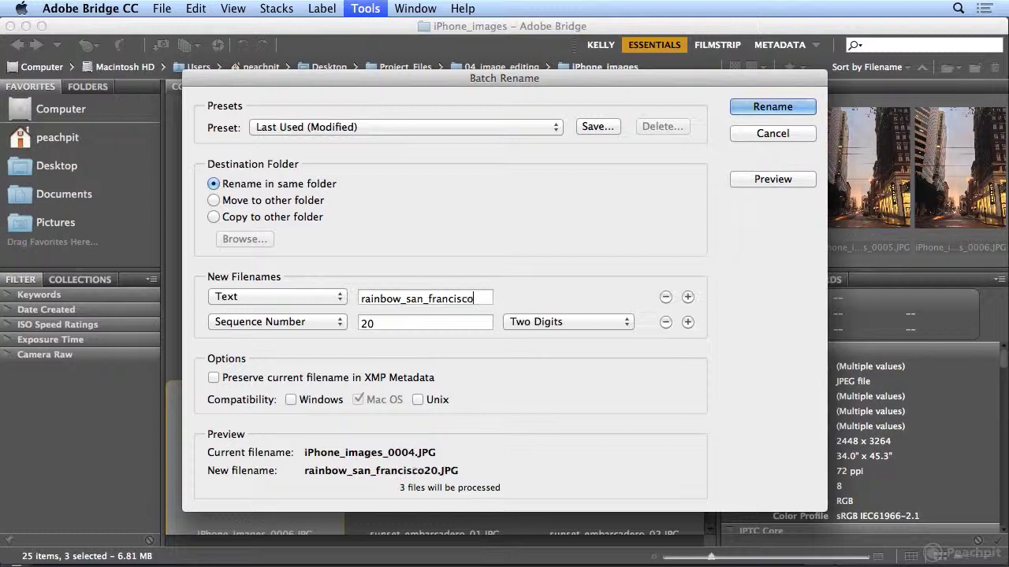
key(Tab)
text(1)
click(801, 103)
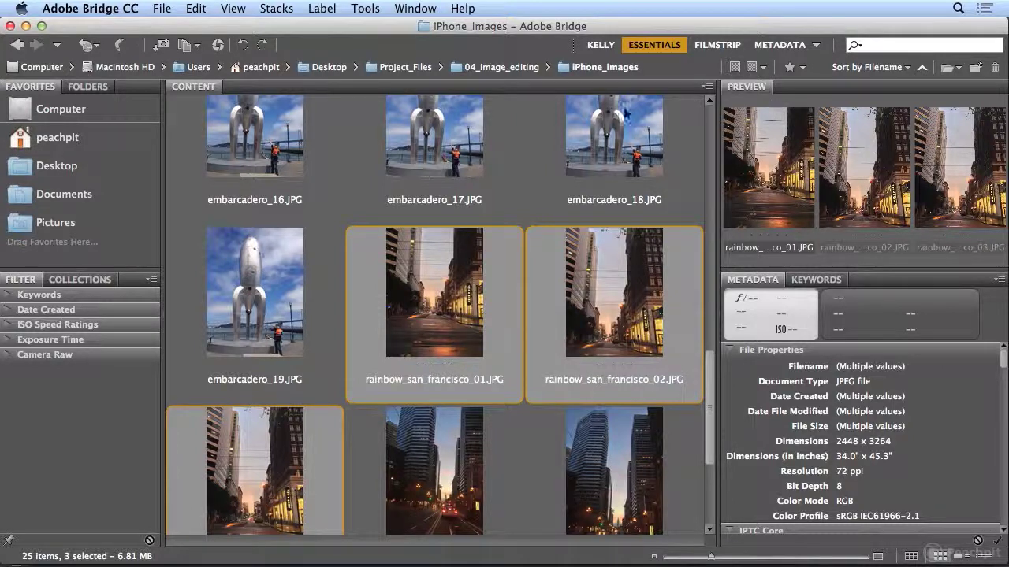
Step: In the Folders panel, rename the iPhone_images folder to embarcadero
click(80, 88)
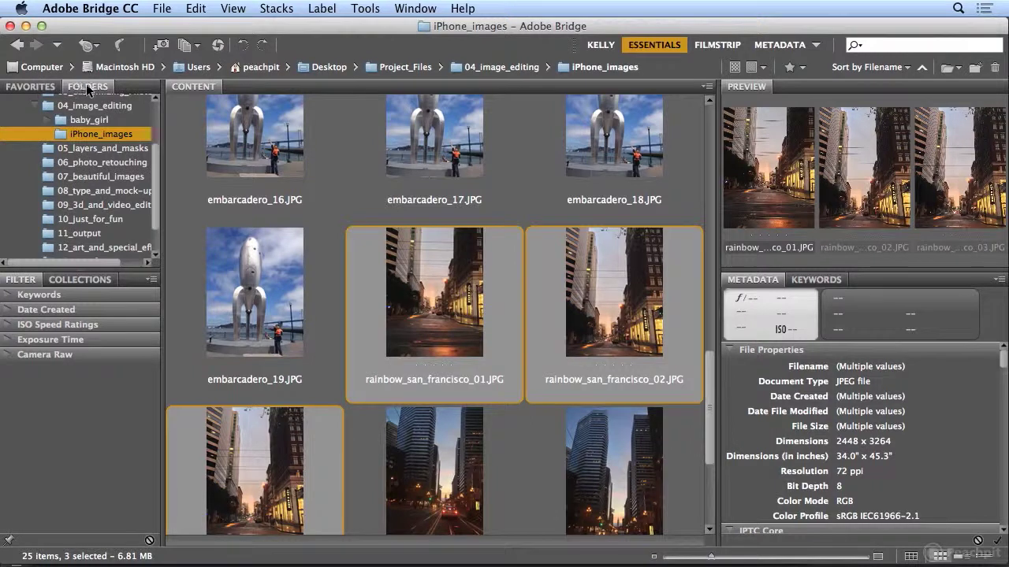
click(36, 89)
click(87, 89)
click(98, 135)
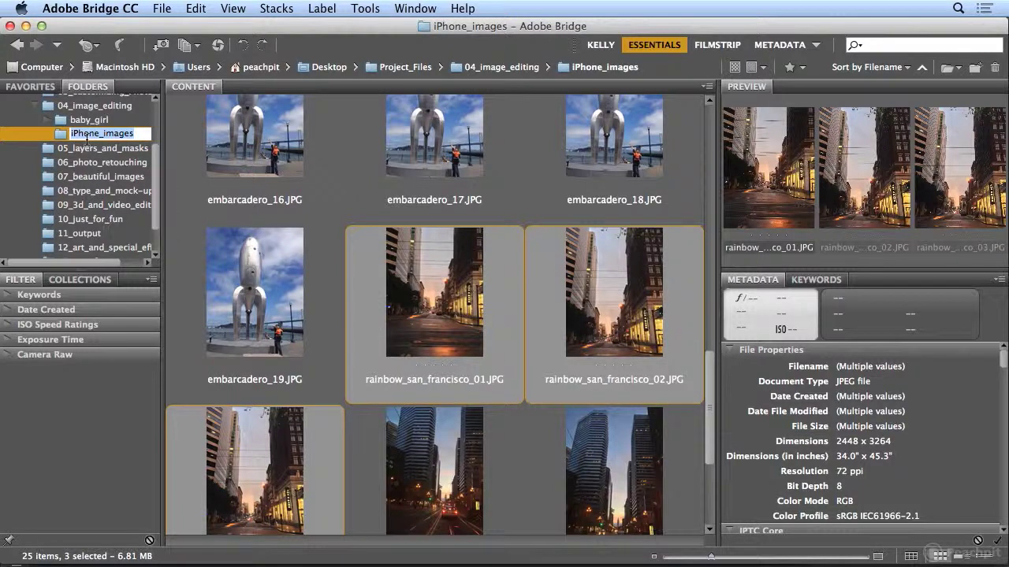
text(emb)
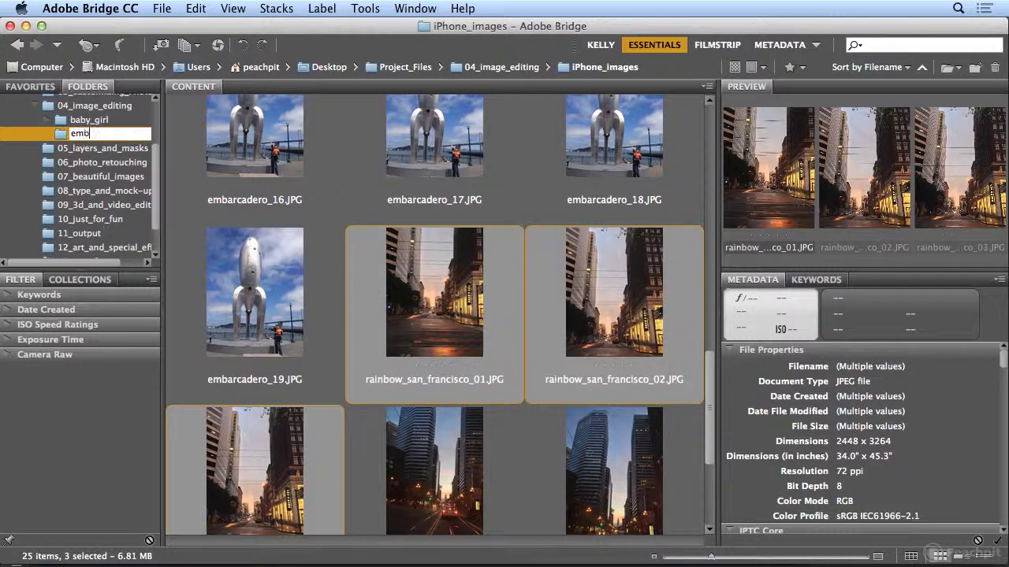
text(arcadero)
key(Return)
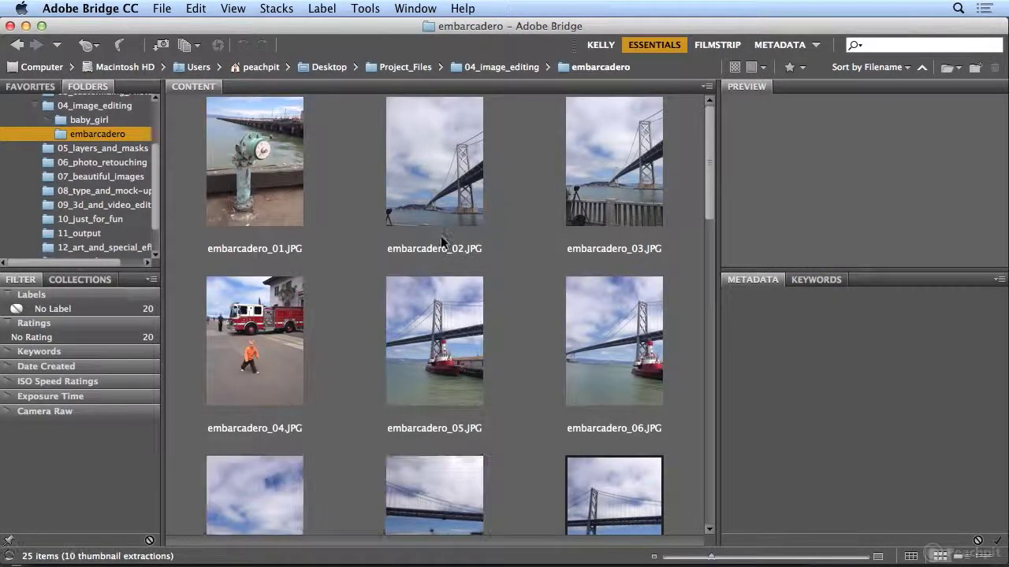
scroll(454, 236, down, 15)
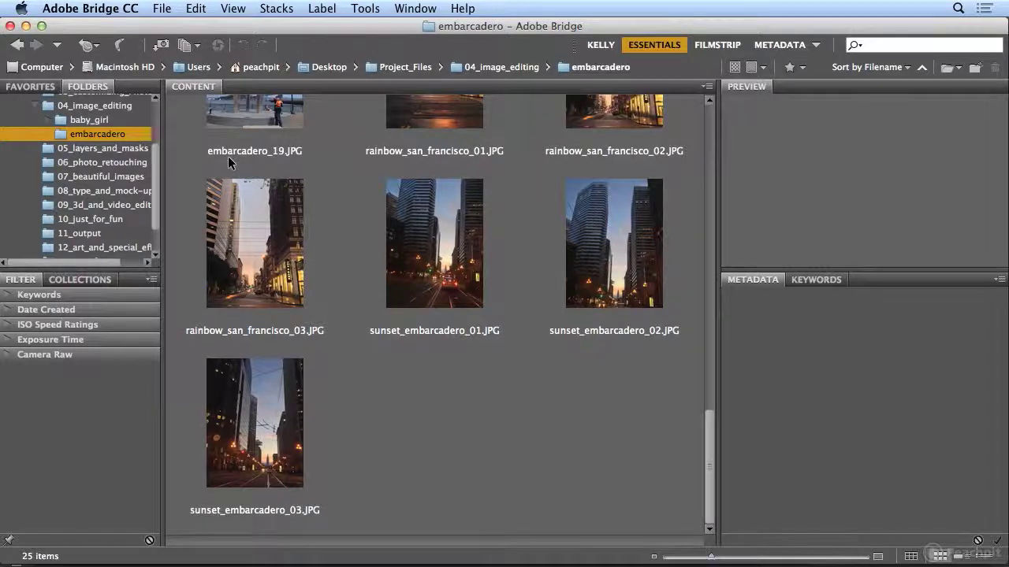
Step: Create a new folder named rainbow inside 04_image_editing
click(78, 106)
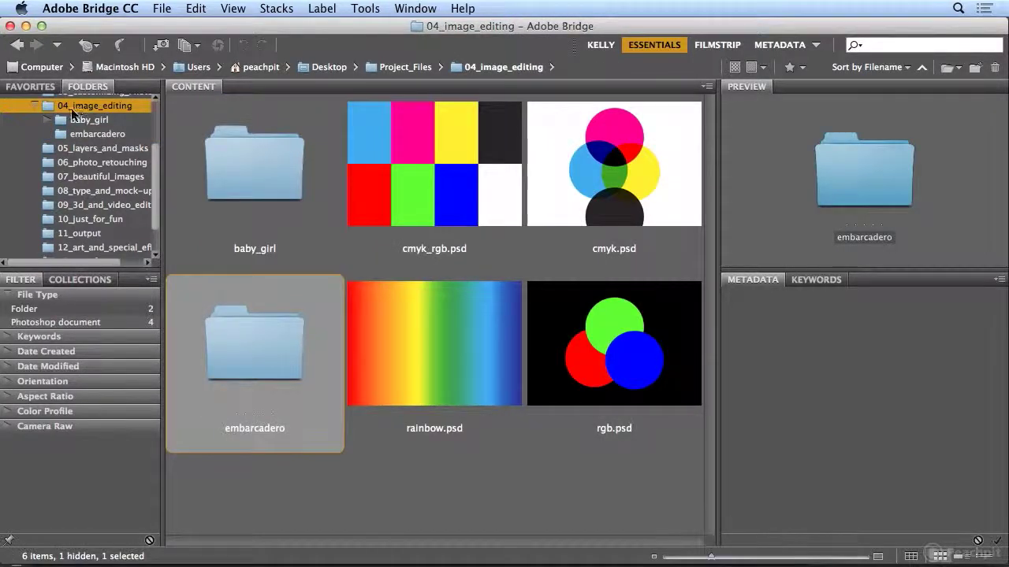
click(164, 9)
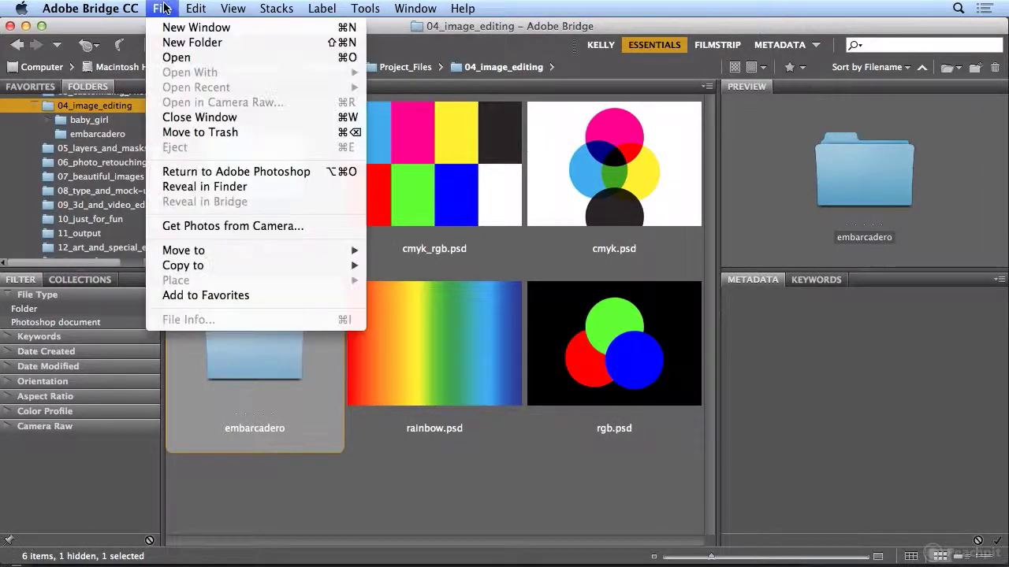
click(169, 42)
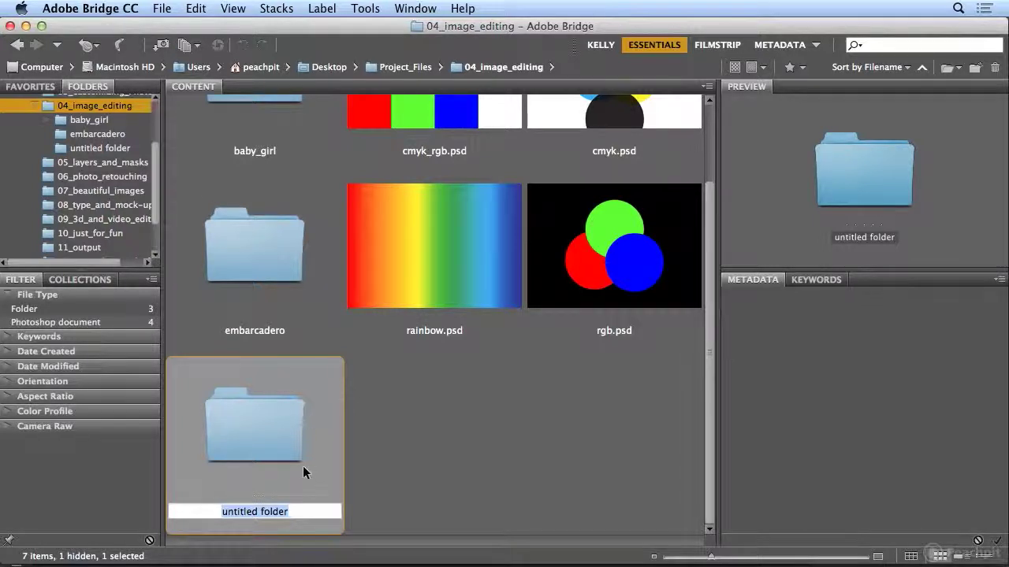
text(rainbow)
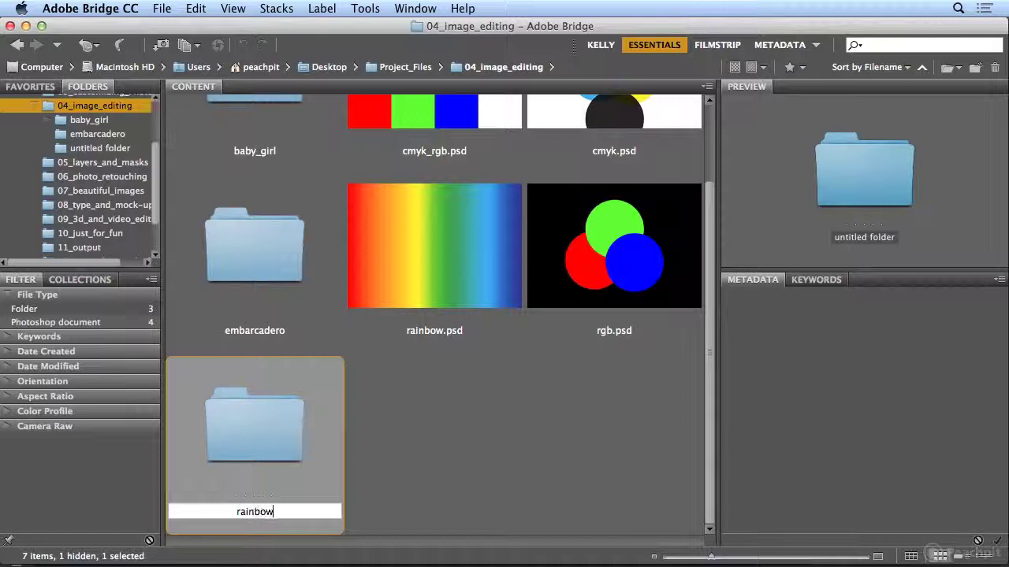
key(Return)
Step: Move rainbow_san_francisco_01 through 03 from embarcadero into the rainbow folder
click(99, 136)
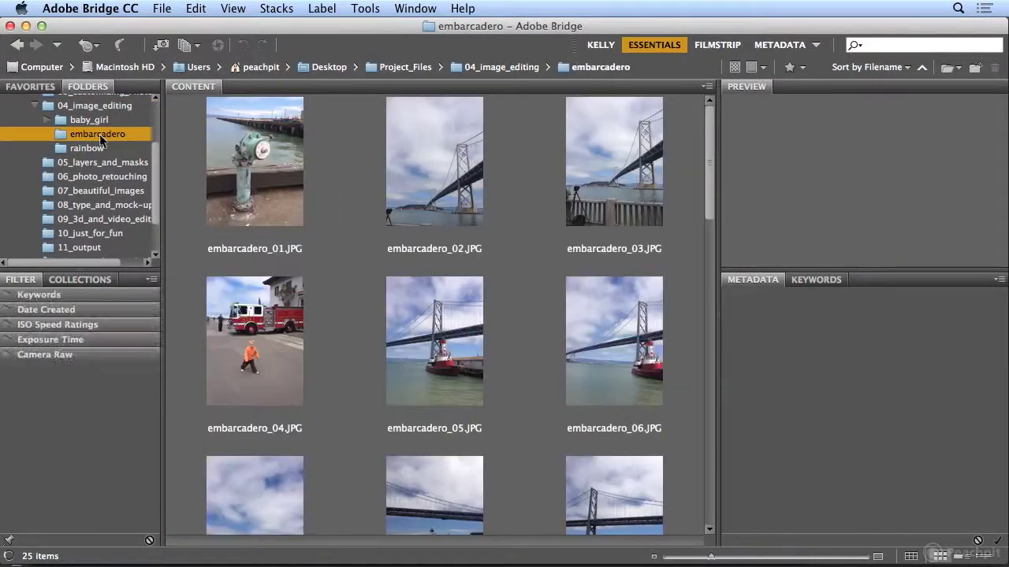
click(412, 307)
scroll(412, 307, down, 10)
click(414, 309)
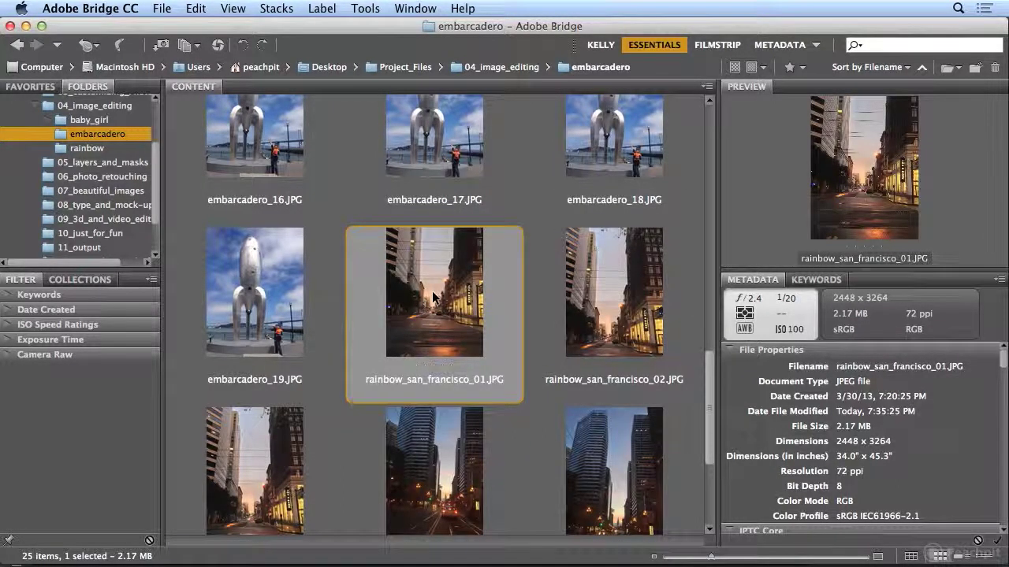
drag(434, 298, 363, 376)
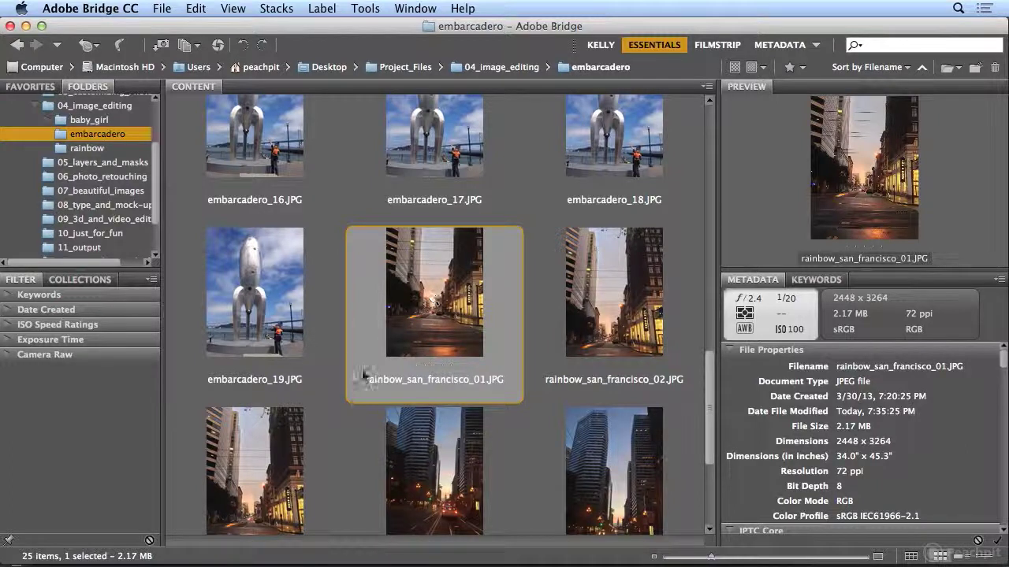
shift+click(284, 454)
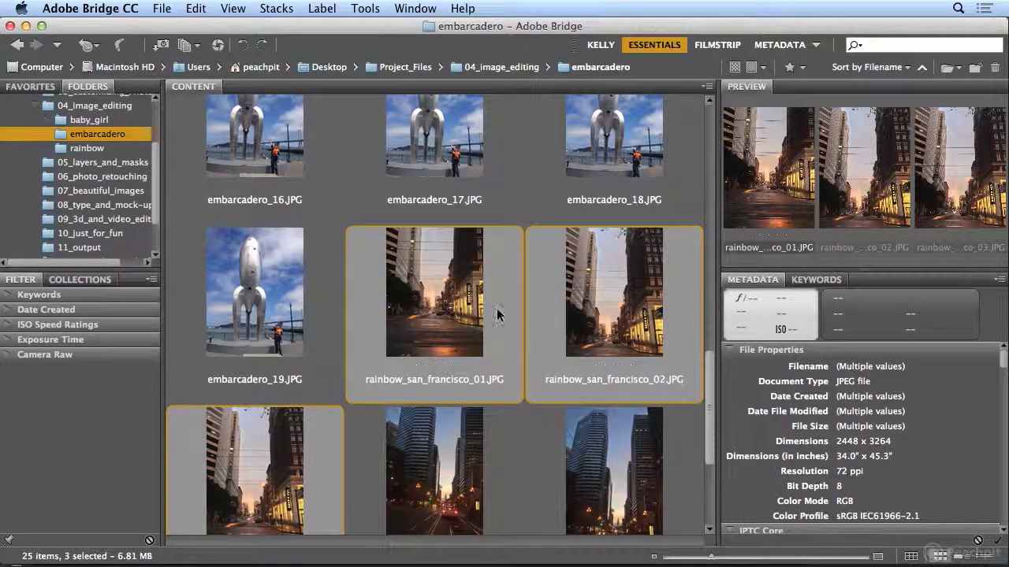
drag(437, 346, 97, 152)
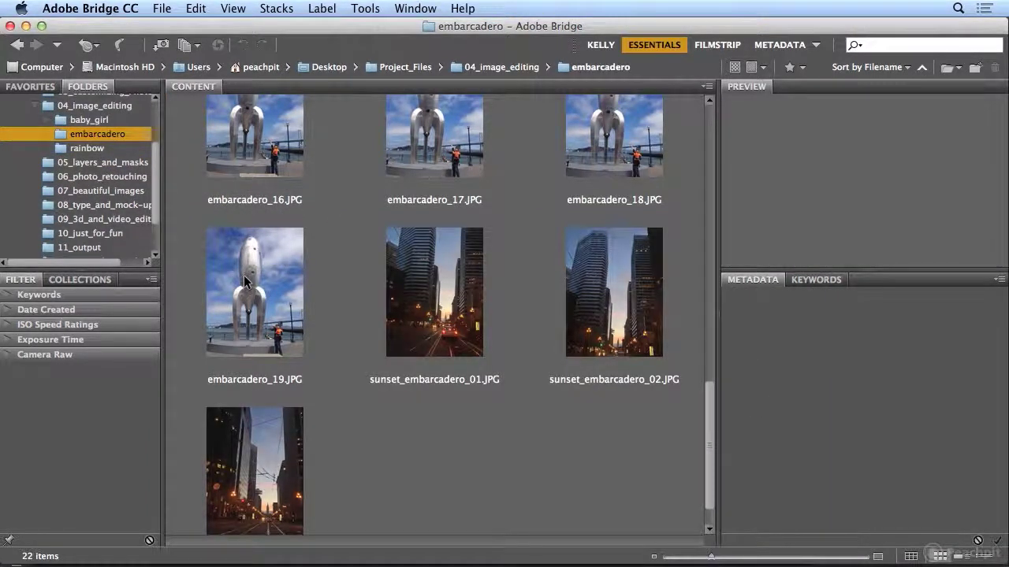
scroll(246, 282, up, 10)
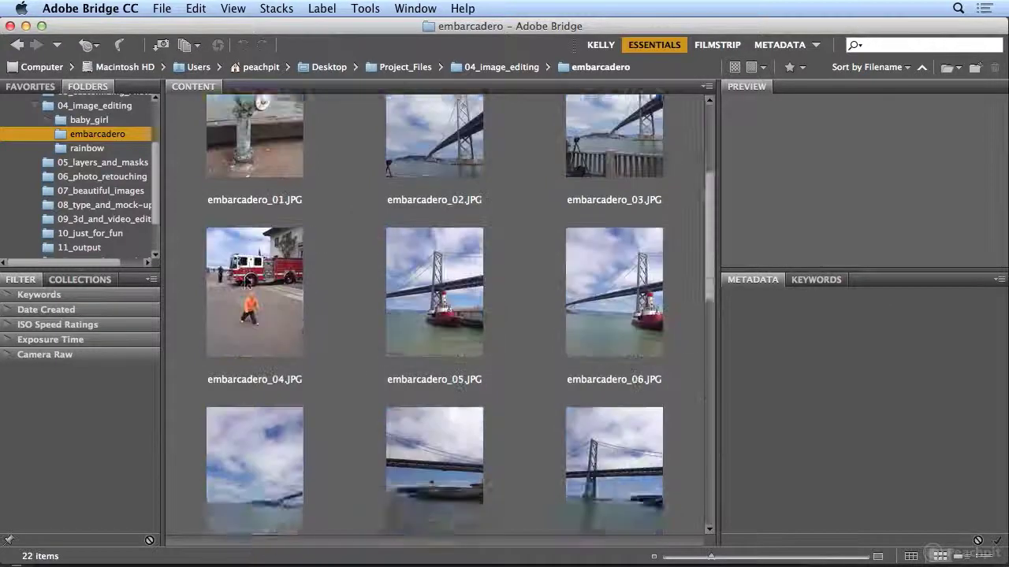
click(244, 191)
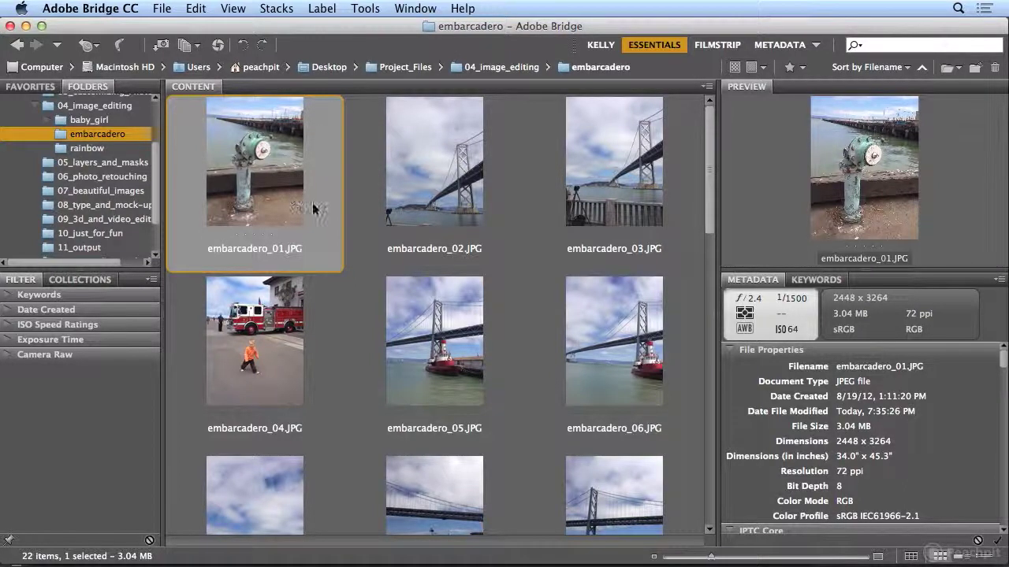
Step: Switch to the KELLY workspace, show the Preview tab and collapse Folders for a larger preview
click(597, 43)
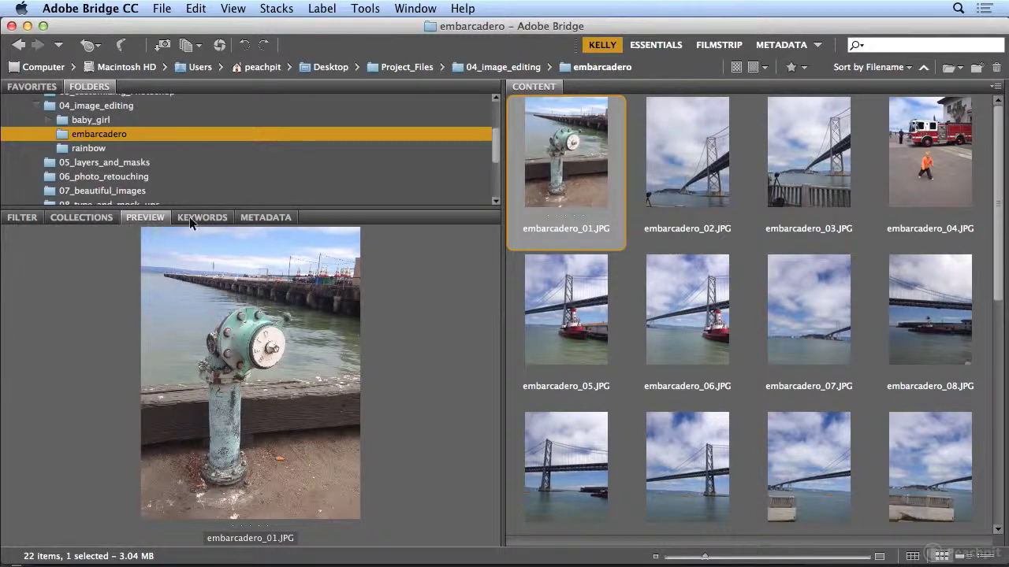
click(278, 219)
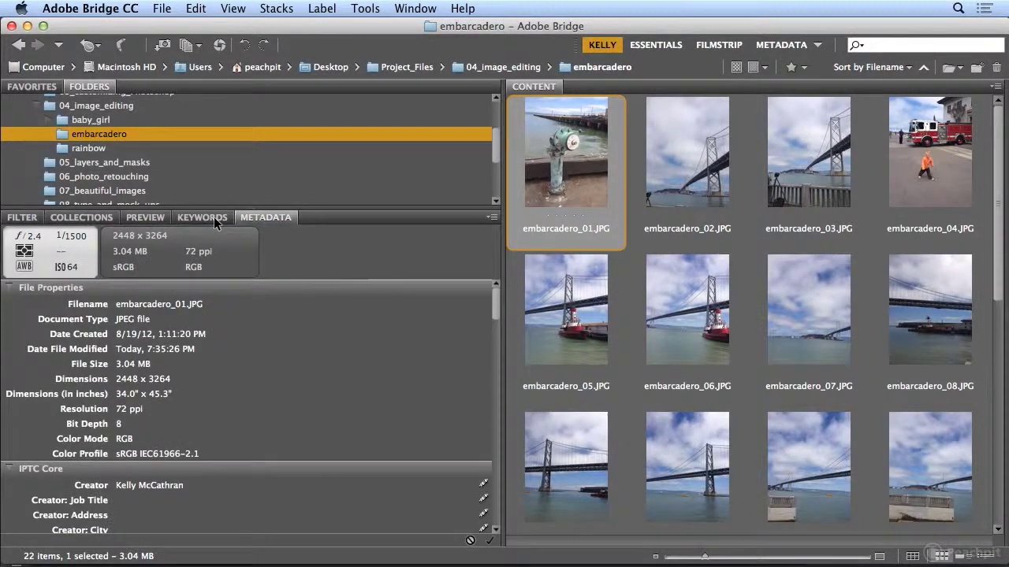
click(207, 217)
click(142, 214)
click(24, 217)
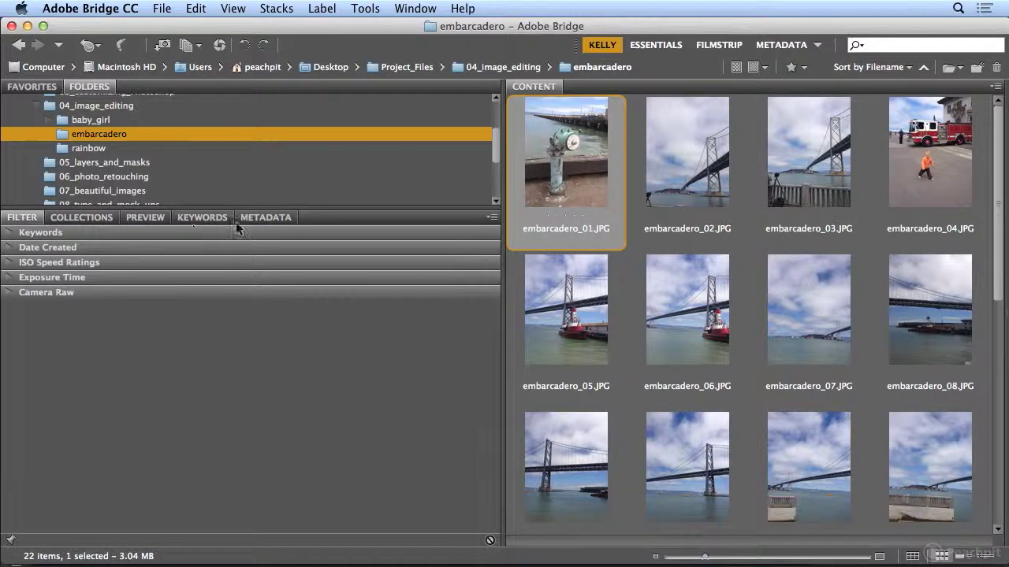
click(150, 218)
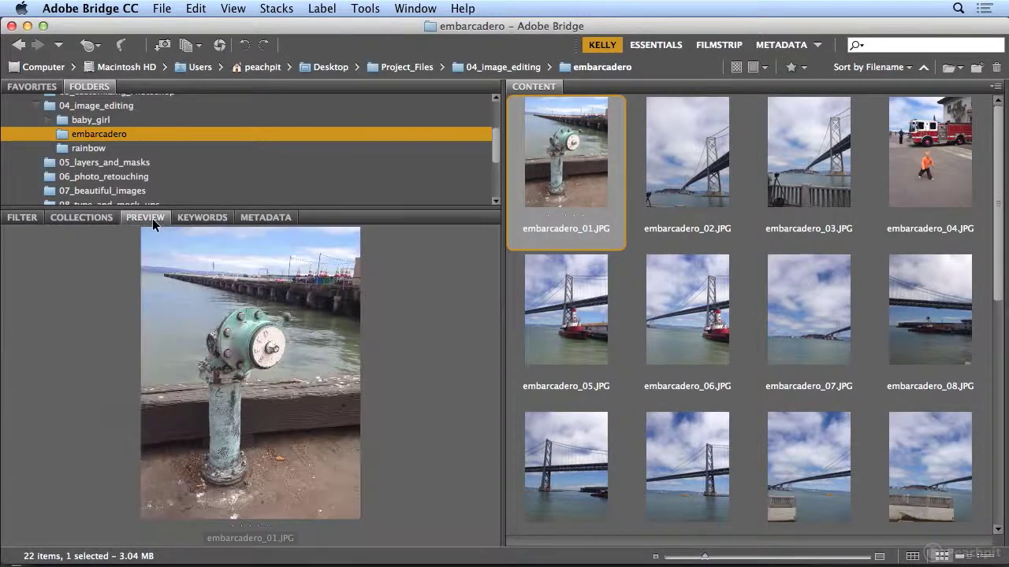
double_click(101, 87)
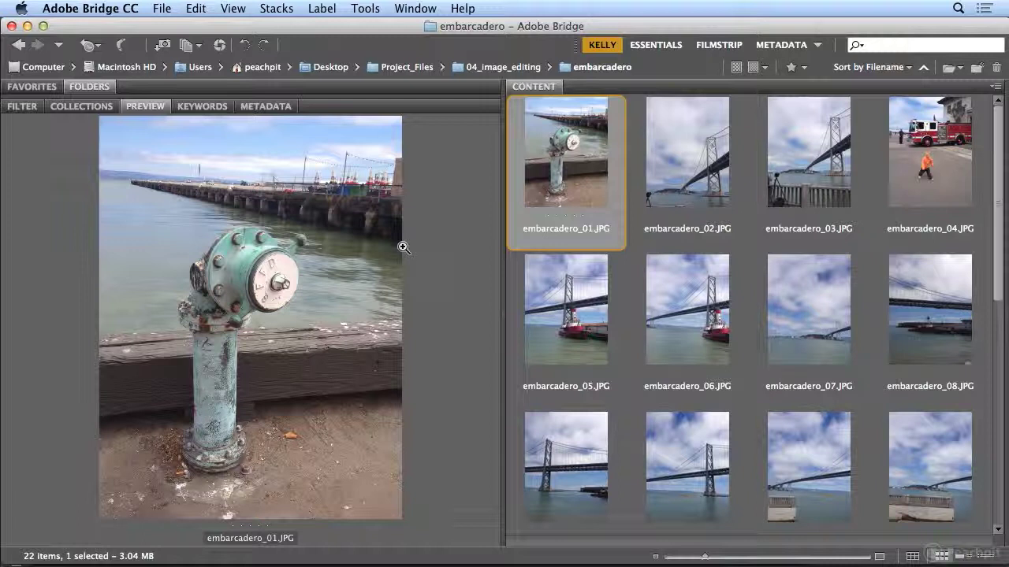
Step: Rename embarcadero_01 to embarcadero_01_hydrant.JPG
click(568, 230)
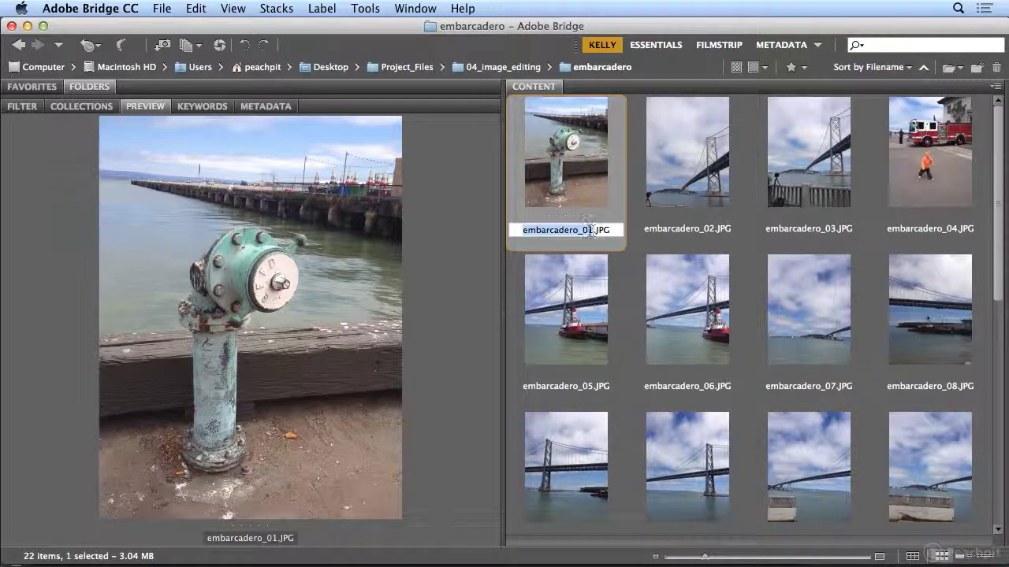
click(594, 229)
text(_)
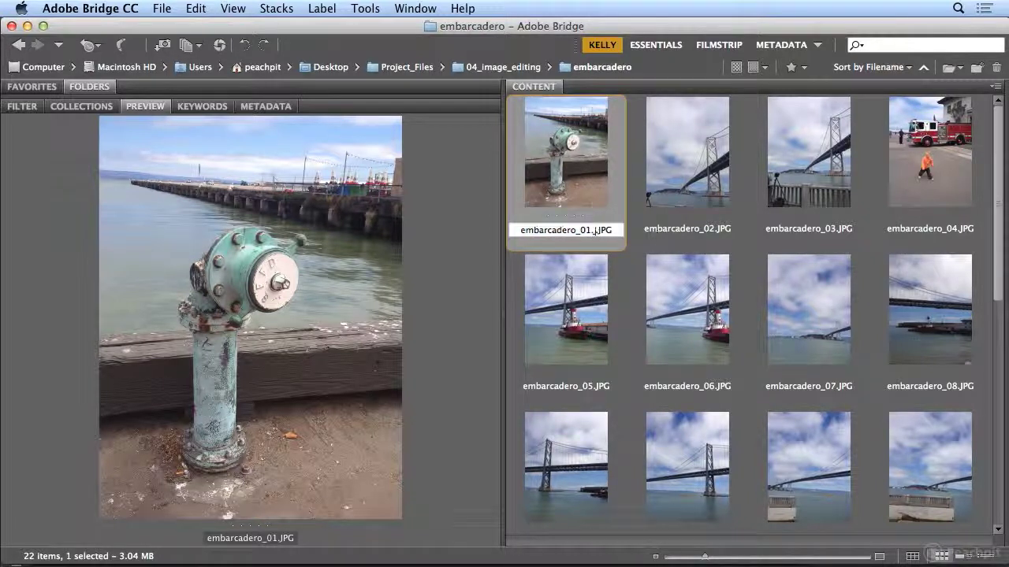
text(hydrant)
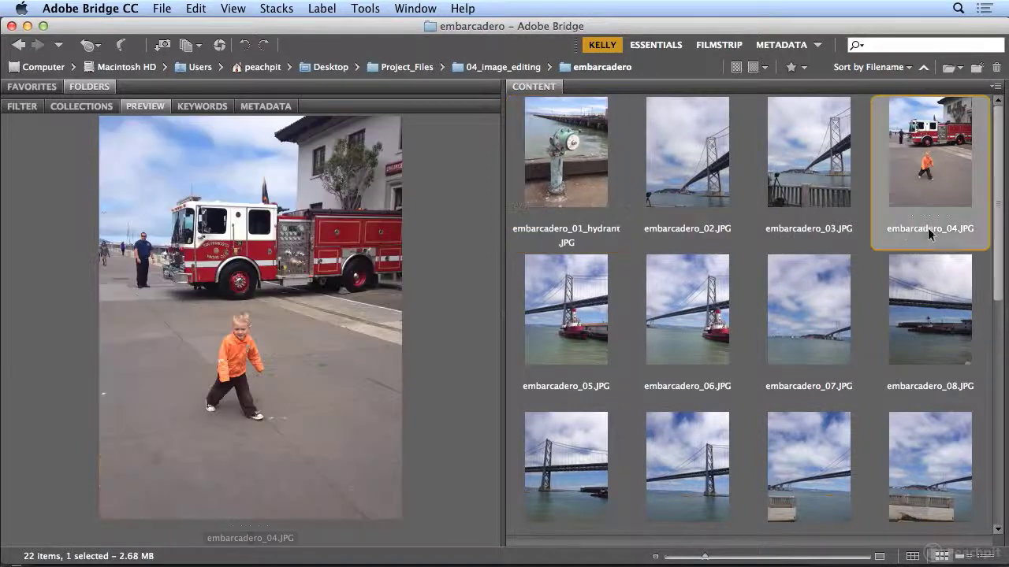
click(928, 227)
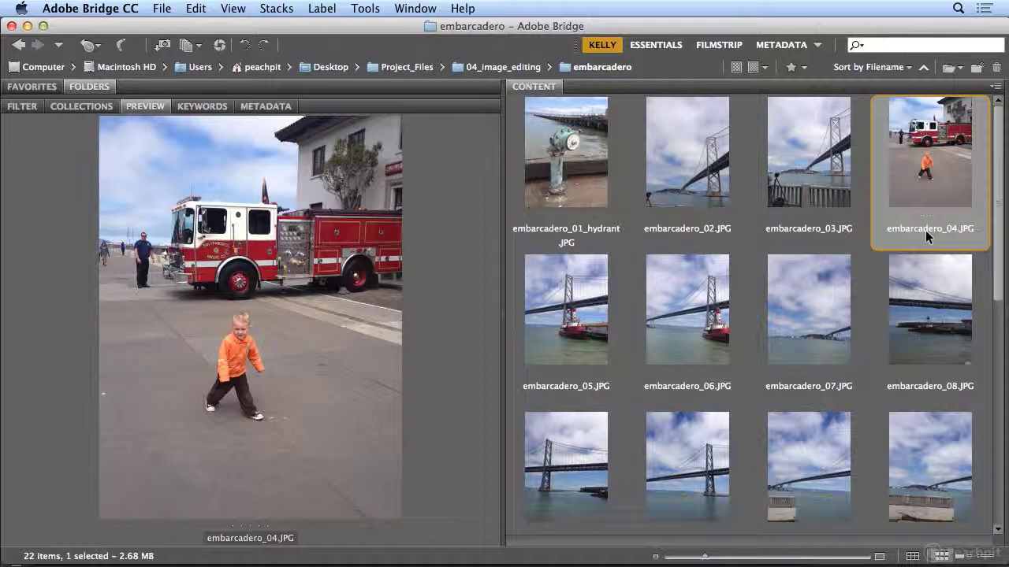
Step: Rename the fire truck photo to embarcadero_04_fire_truck.JPG and show the folder tree again
click(959, 228)
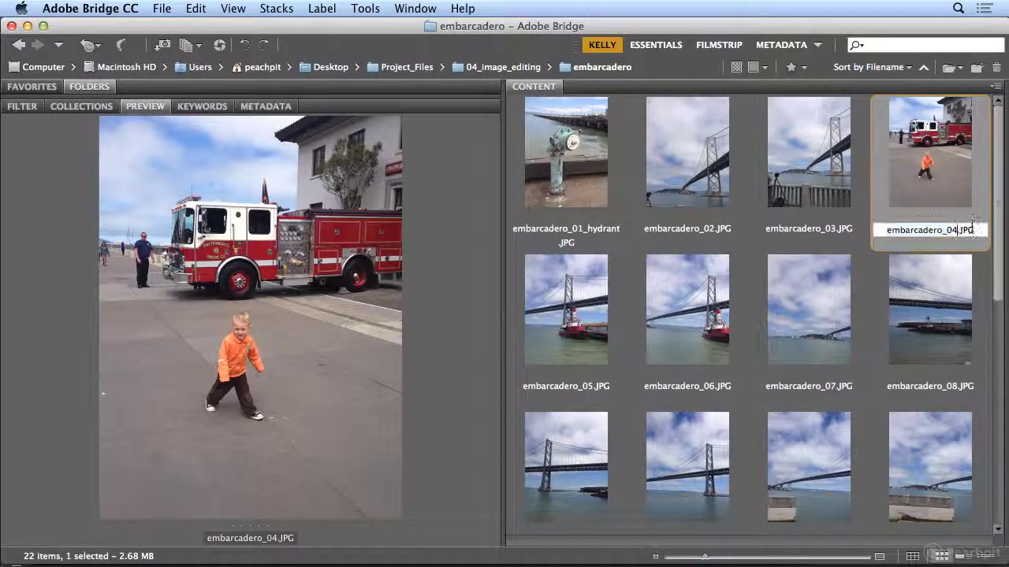
key(Right)
text(_)
text(fire)
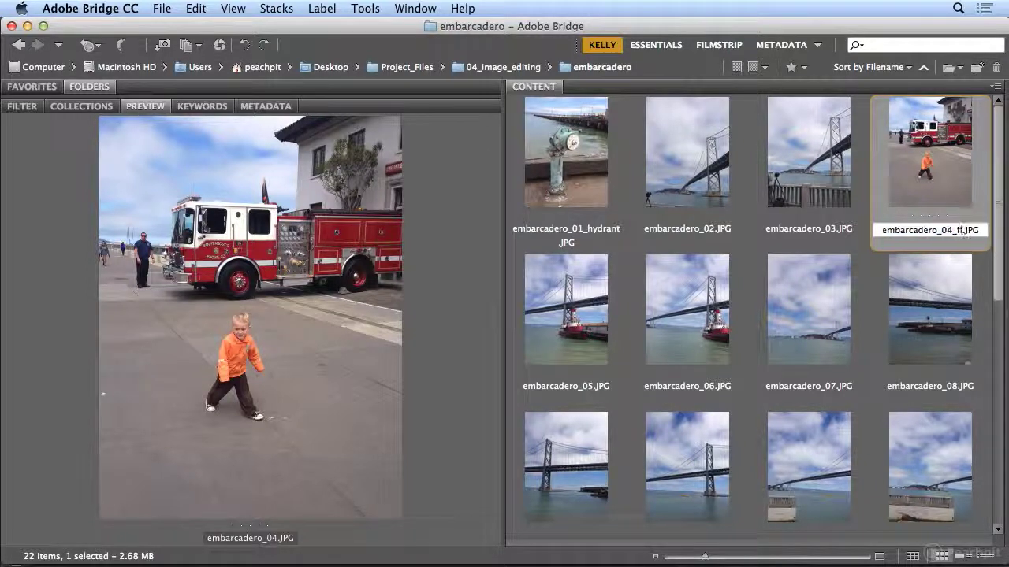
text(truck)
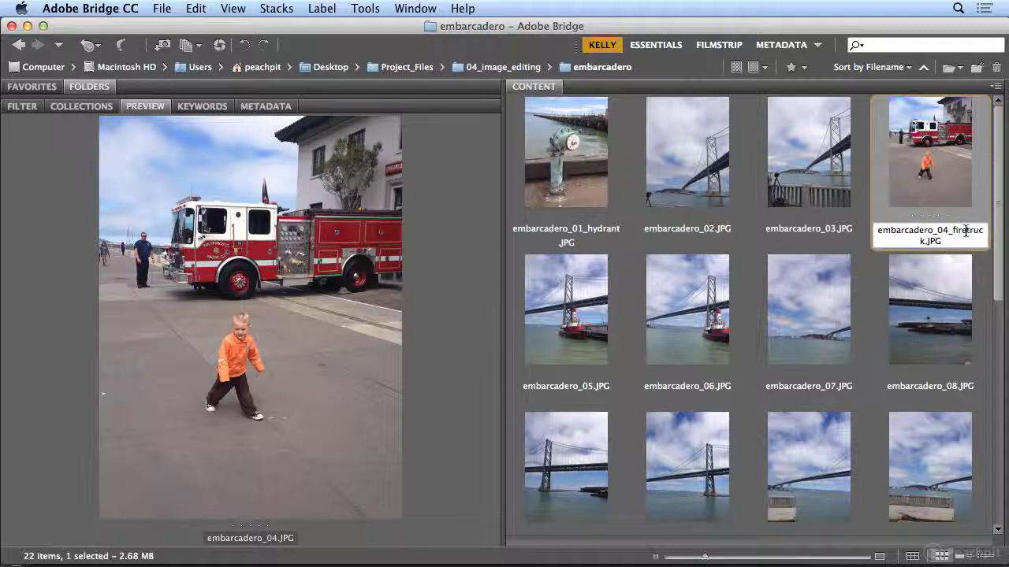
text(_)
key(Return)
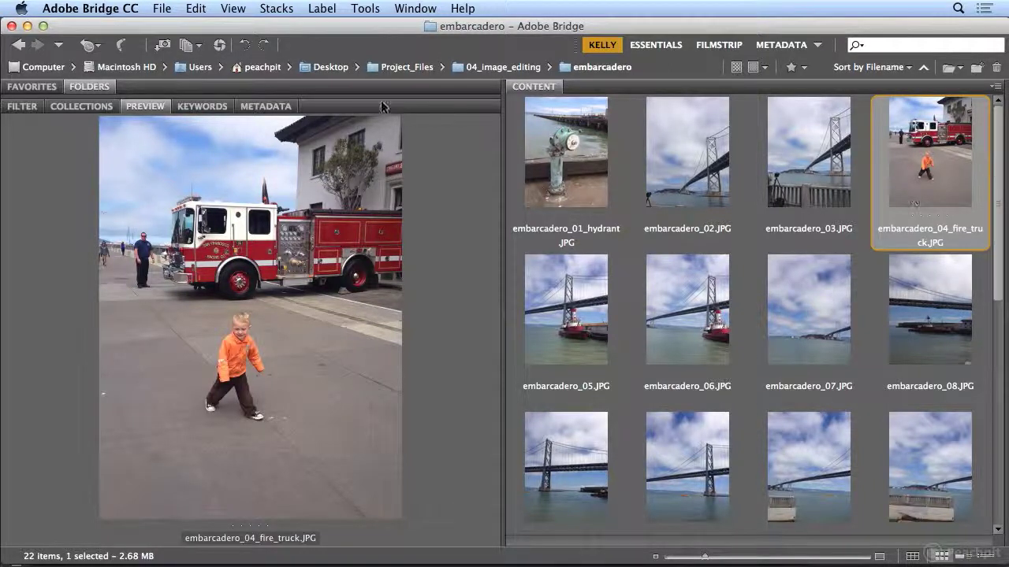
click(101, 87)
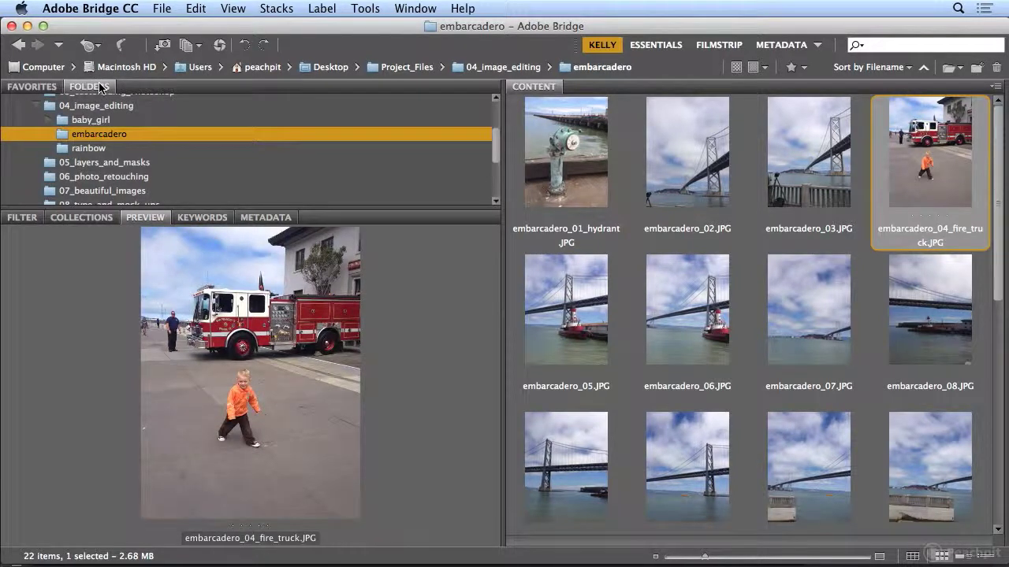
click(89, 150)
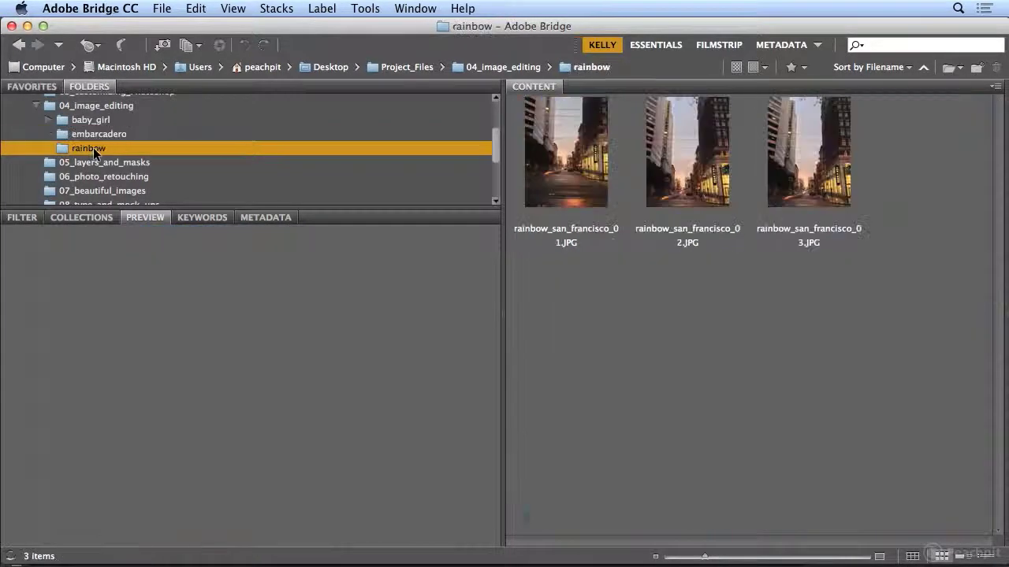
click(101, 136)
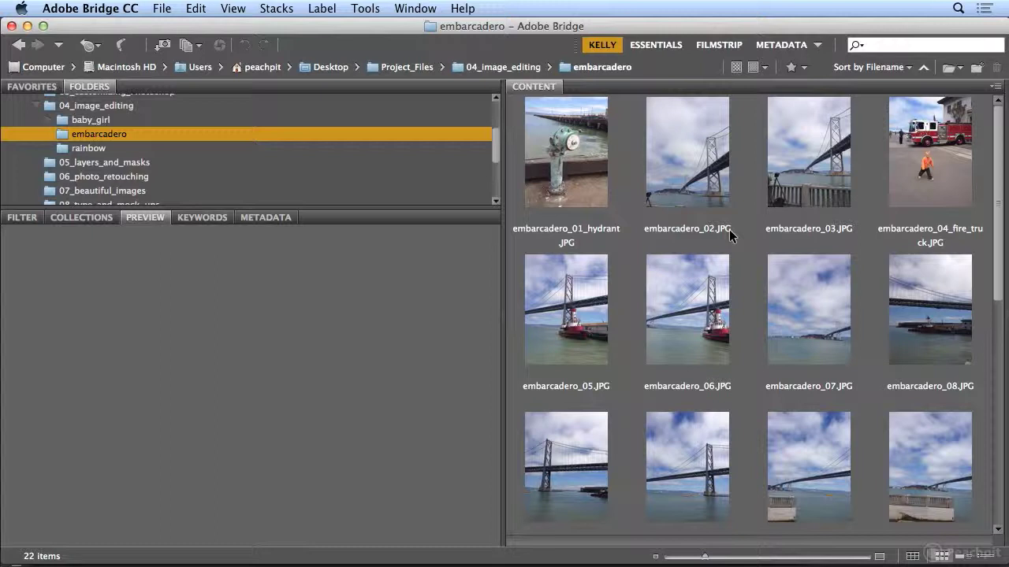
click(565, 179)
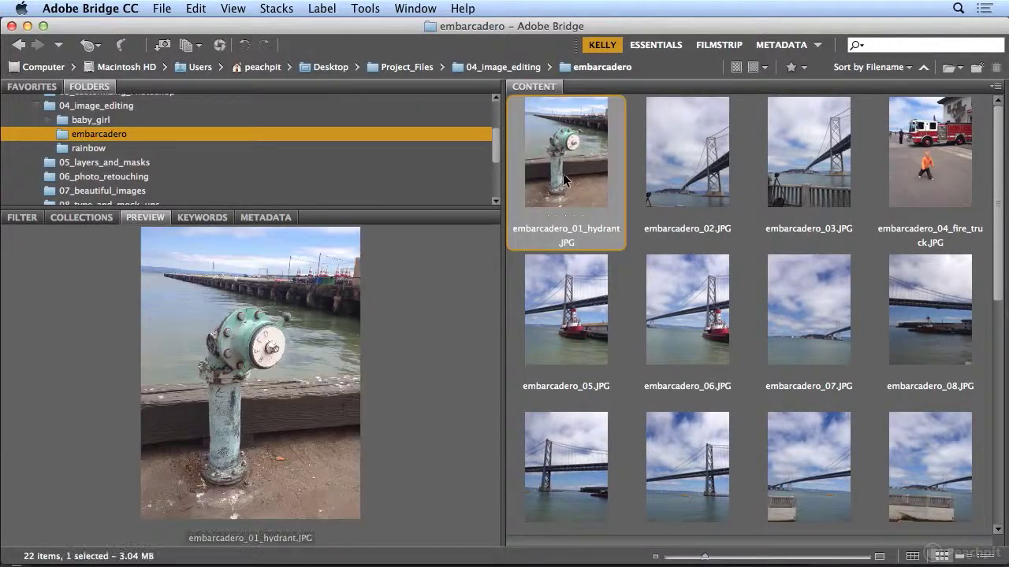
Step: Select all embarcadero photos, play them as a slideshow, and rate embarcadero_03 four stars
click(200, 8)
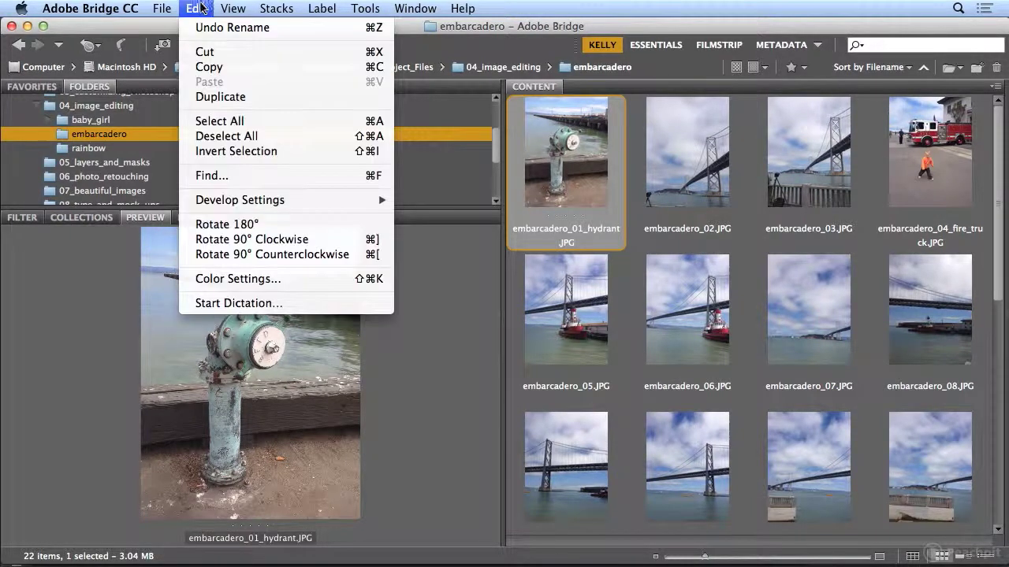
click(221, 124)
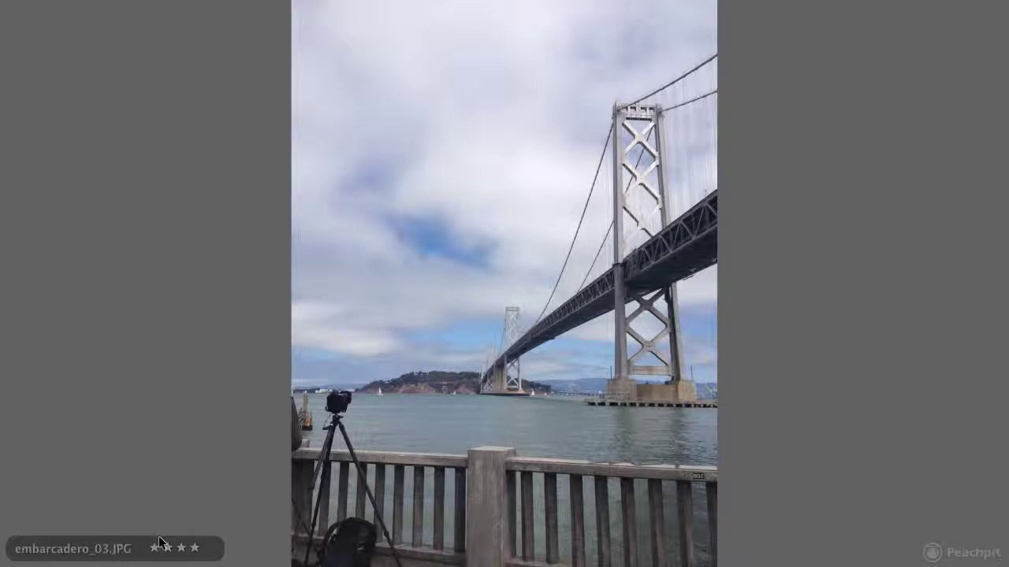
key(Left)
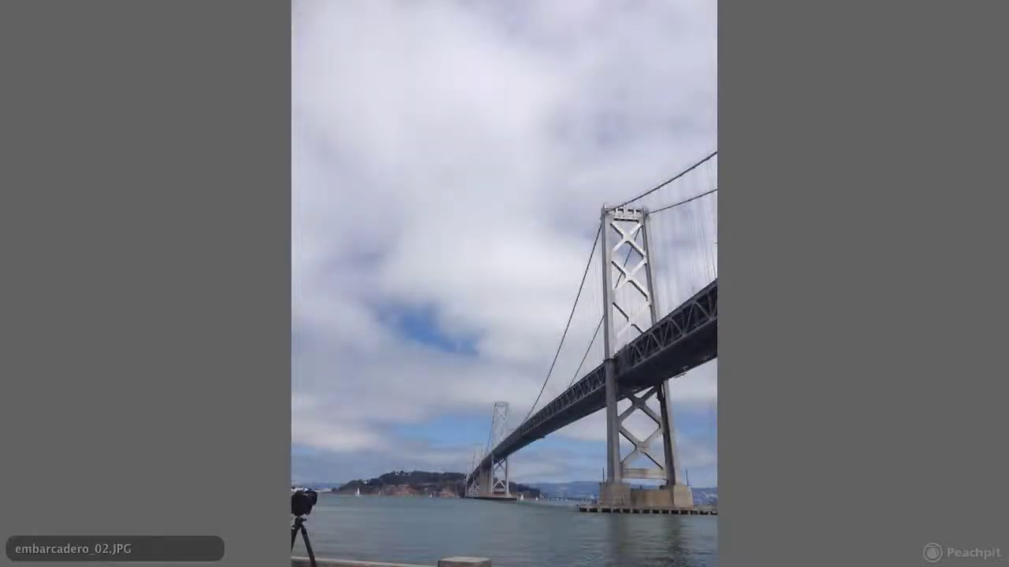
key(Right)
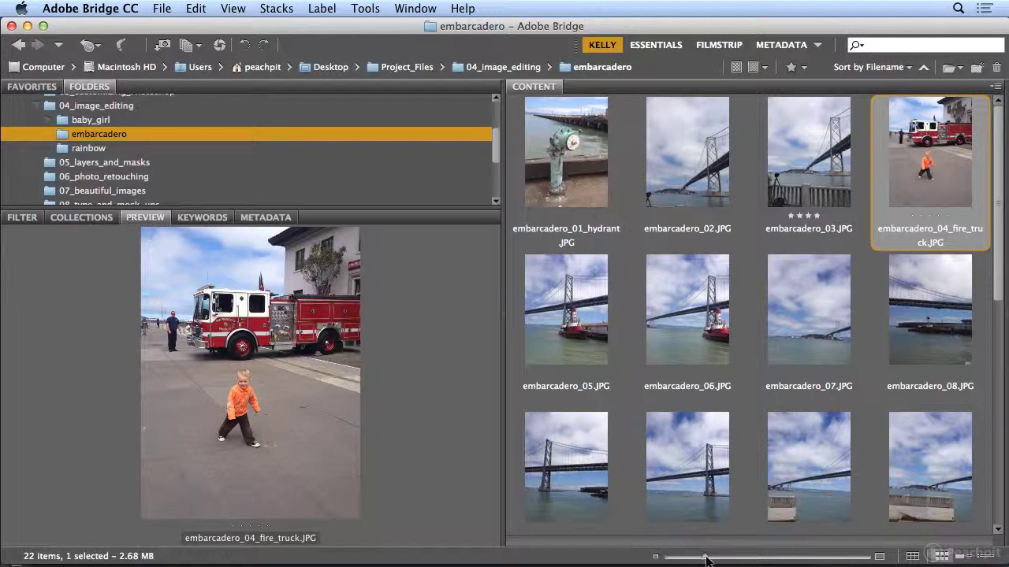
Step: Keep four thumbnails per row, preview embarcadero_05, and hide the folder tree for a larger preview
mouse_move(706, 558)
mouse_down()
mouse_move(716, 558)
mouse_move(707, 559)
mouse_up()
click(583, 332)
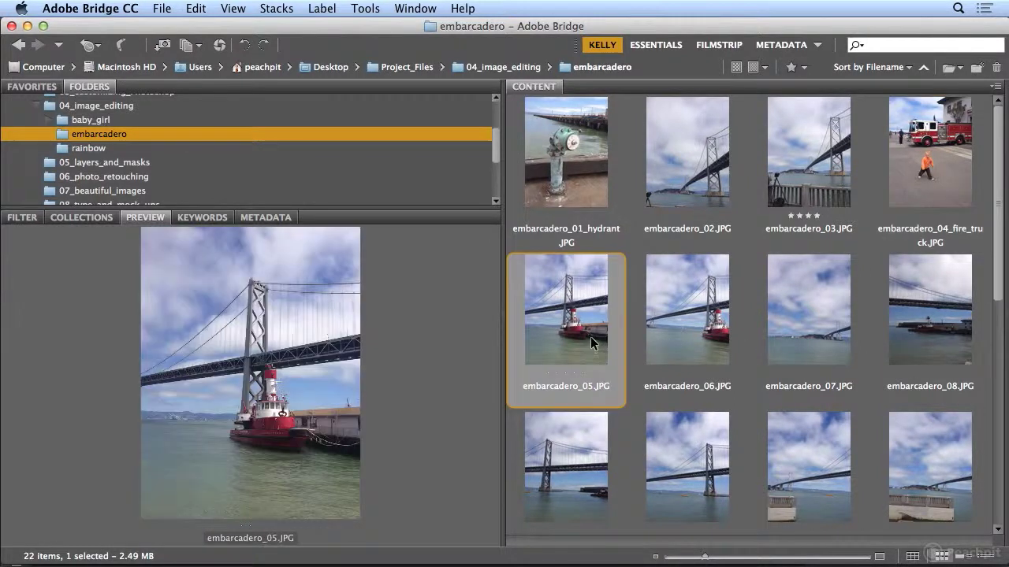
double_click(77, 88)
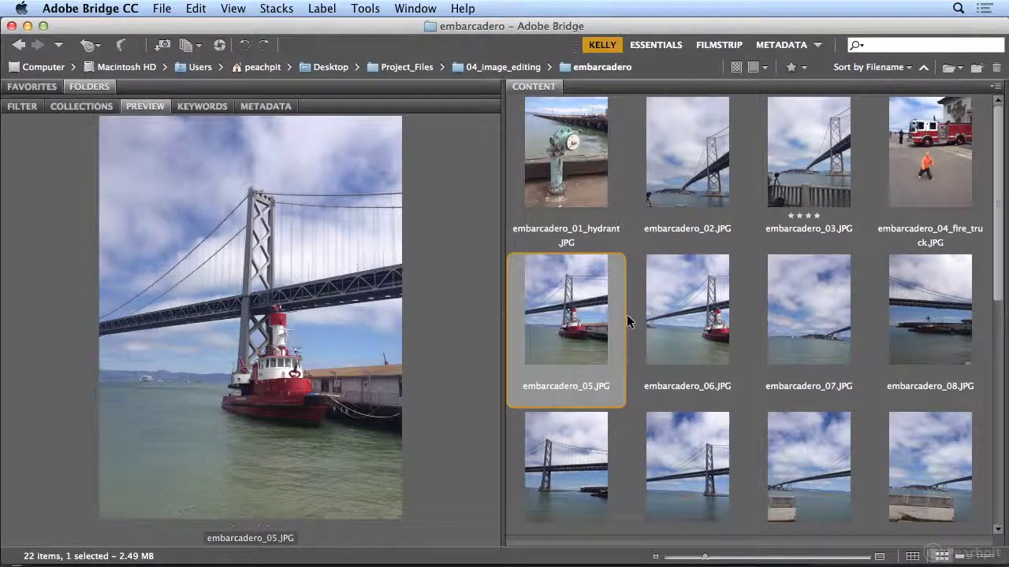
Step: Compare fireboat photos embarcadero_05 and _06, then give embarcadero_05 four stars
click(674, 320)
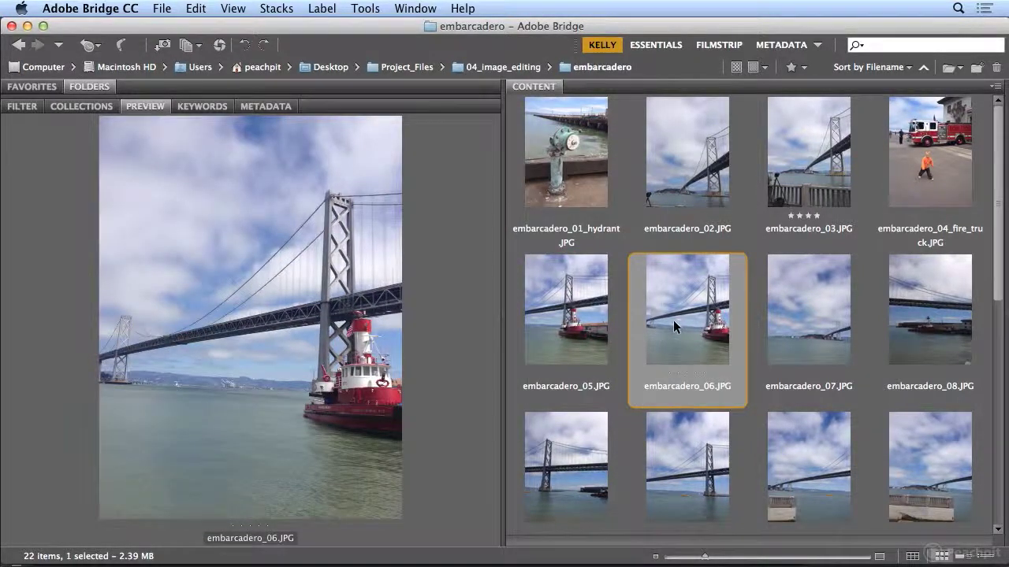
click(580, 325)
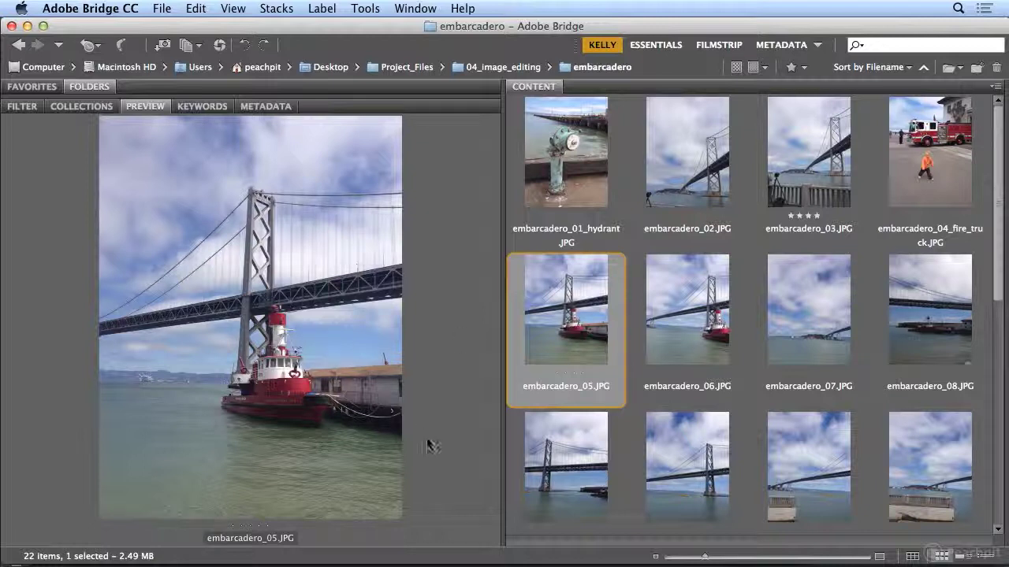
click(665, 342)
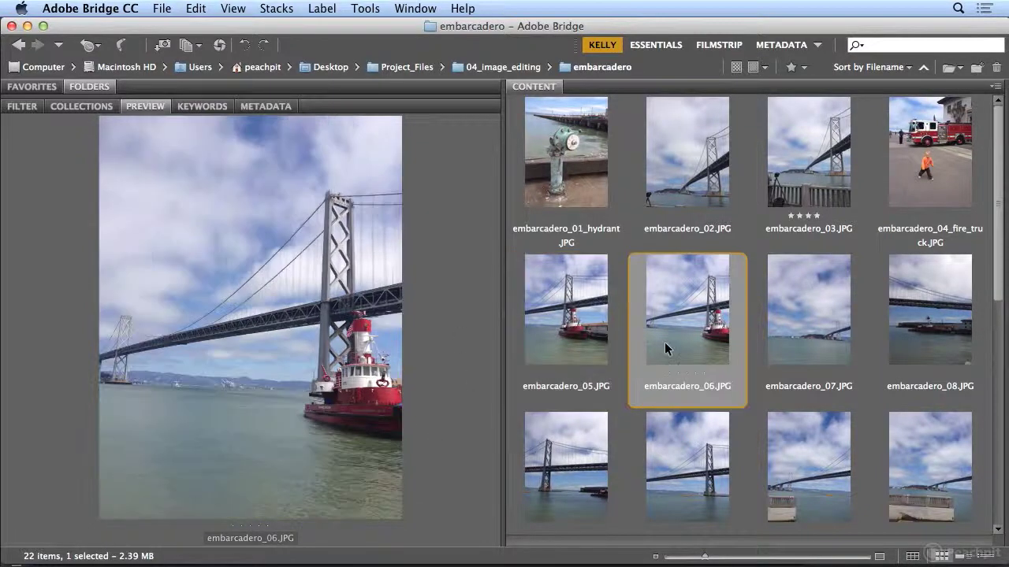
click(595, 343)
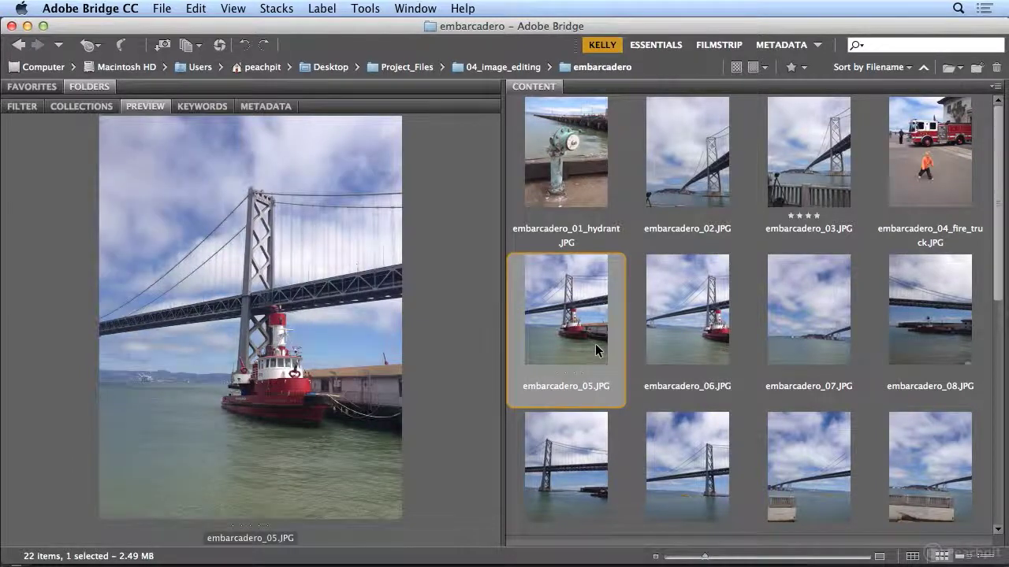
click(575, 376)
click(690, 361)
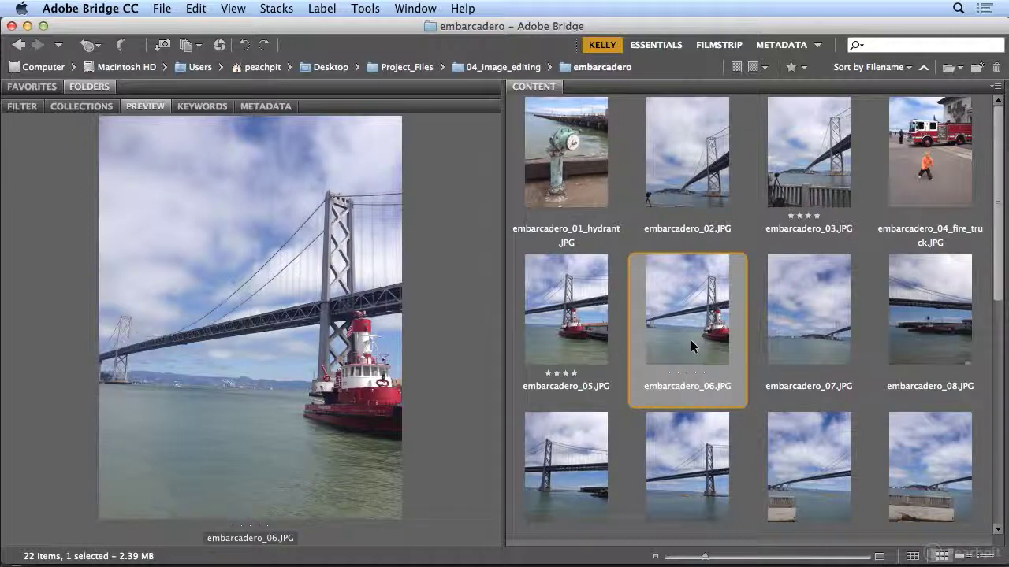
Step: Preview the bridge photos embarcadero_09 through embarcadero_12, then scroll down the Content panel
click(233, 8)
key(Escape)
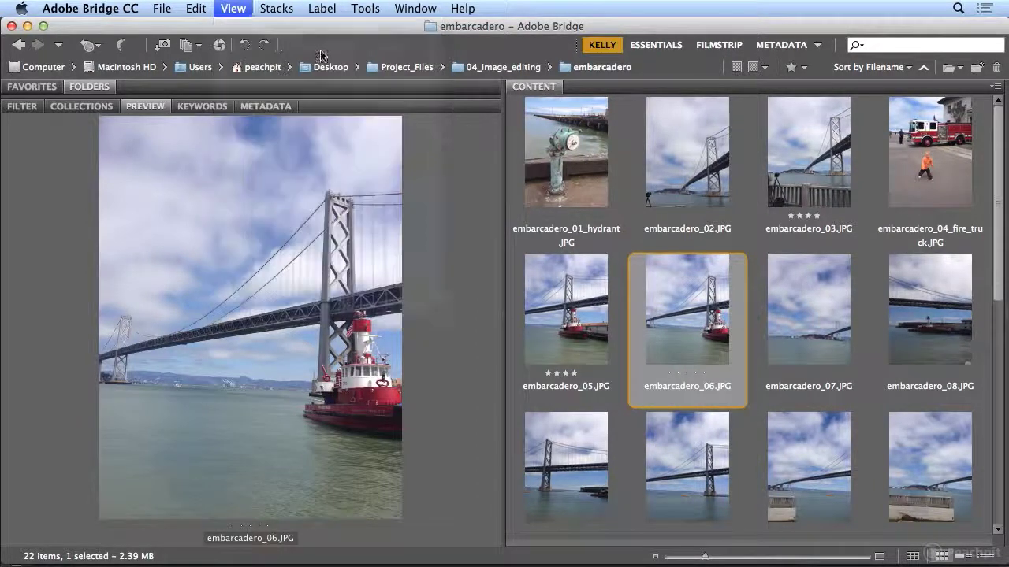
click(584, 444)
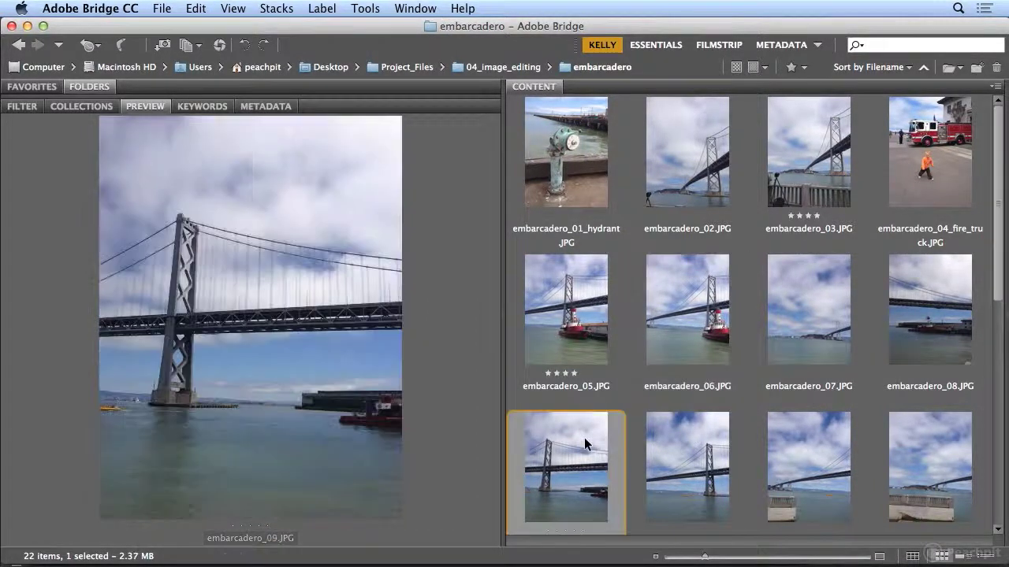
click(678, 448)
click(782, 446)
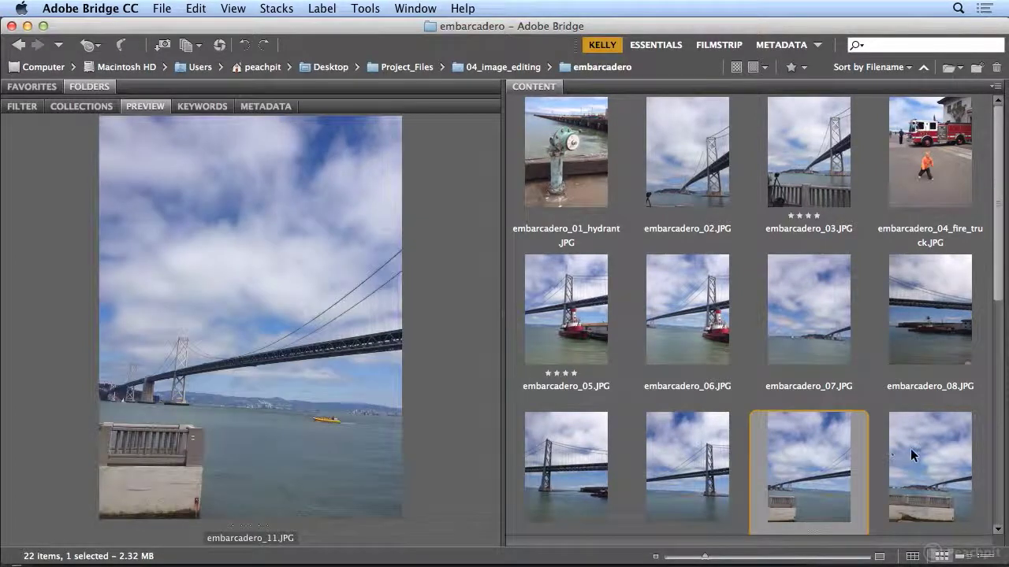
click(906, 450)
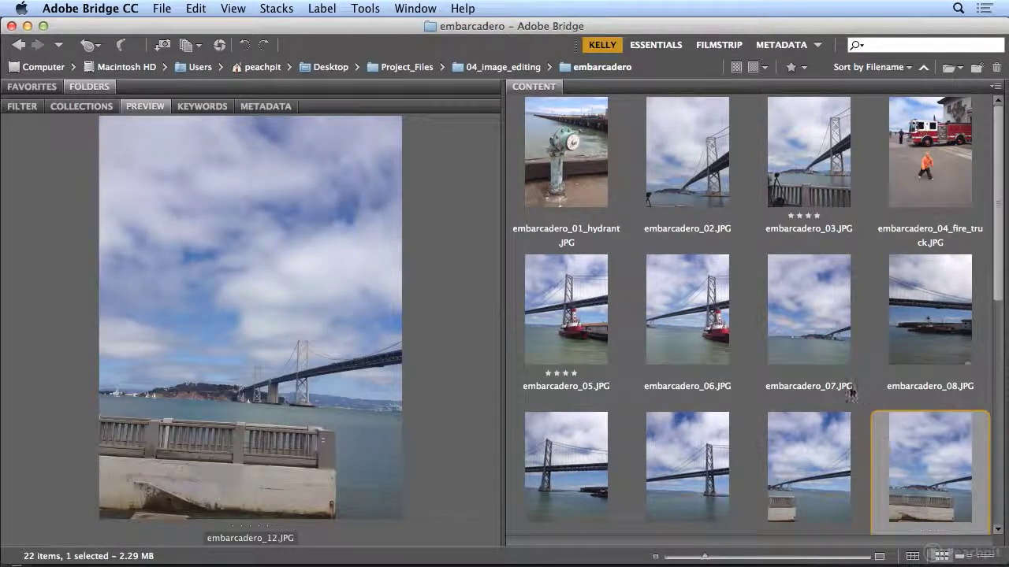
scroll(918, 378, down, 5)
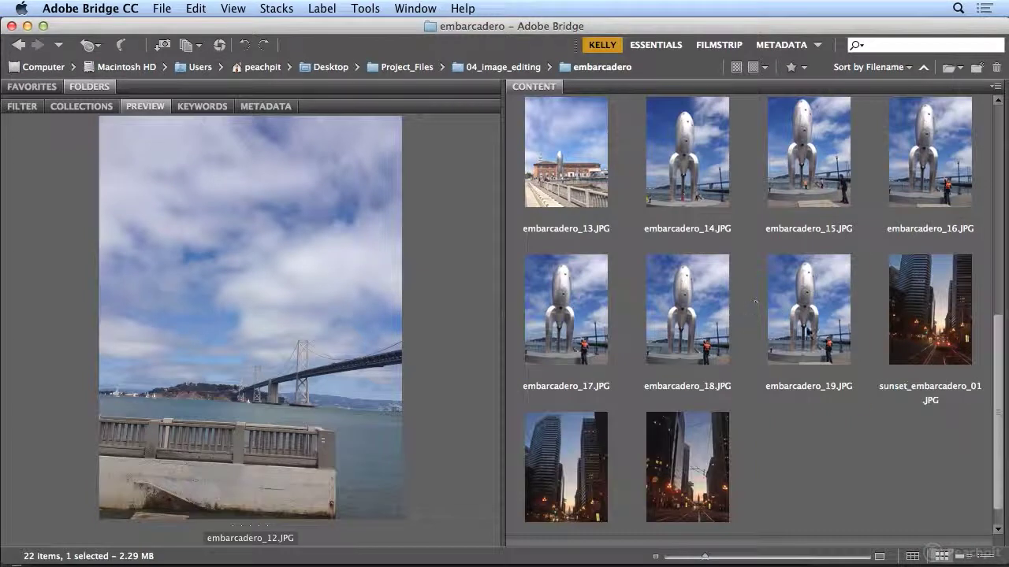
Step: Compare rocket sculpture photos embarcadero_15–19, rate embarcadero_18 five stars, and show the folder tree again
click(808, 331)
click(713, 346)
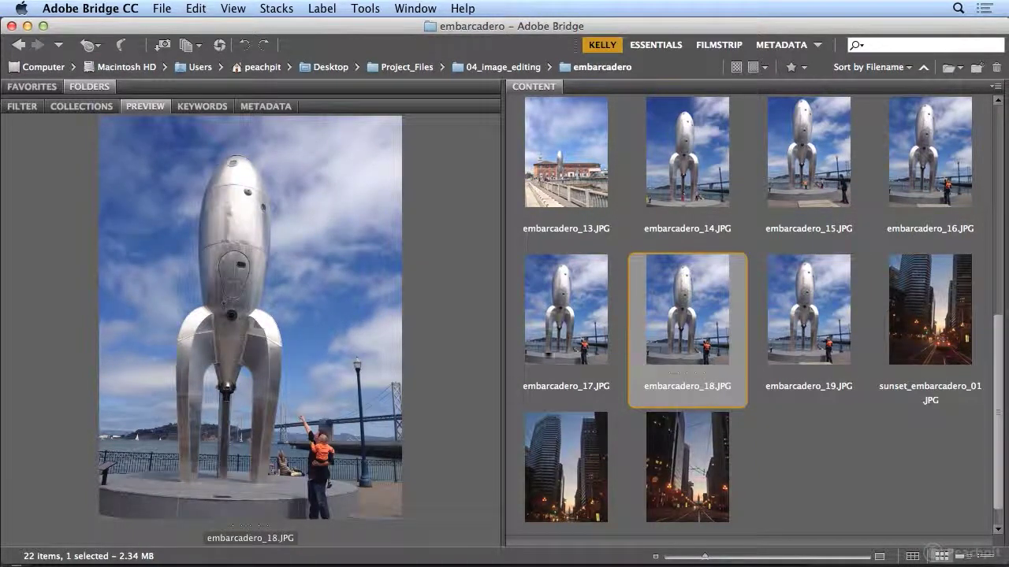
click(806, 167)
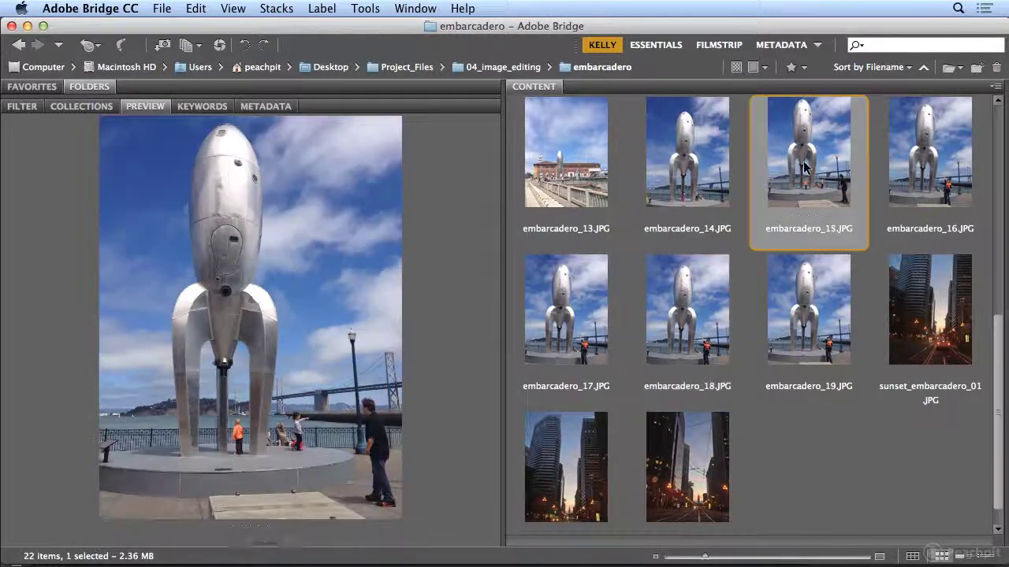
click(912, 173)
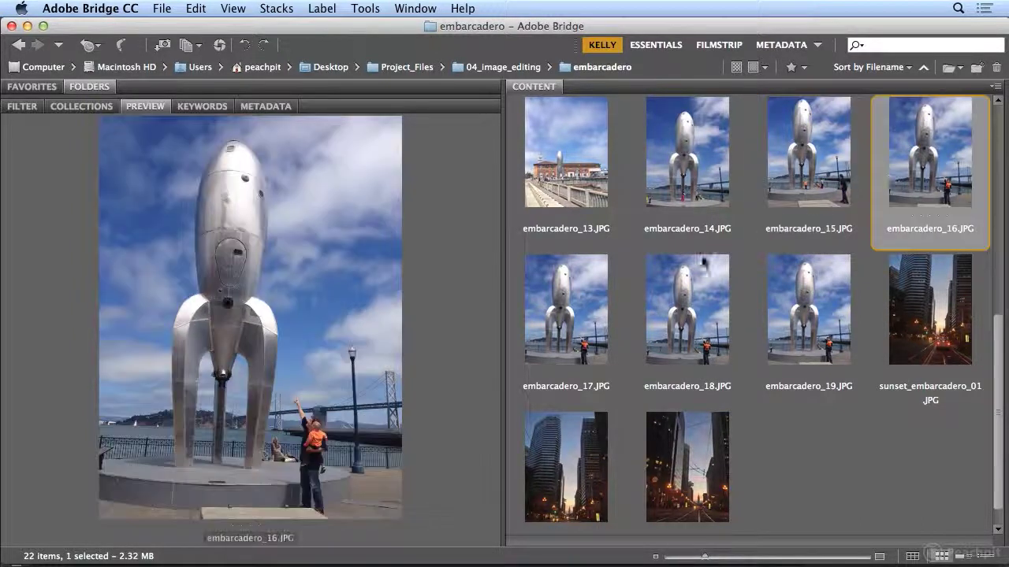
click(610, 319)
click(697, 316)
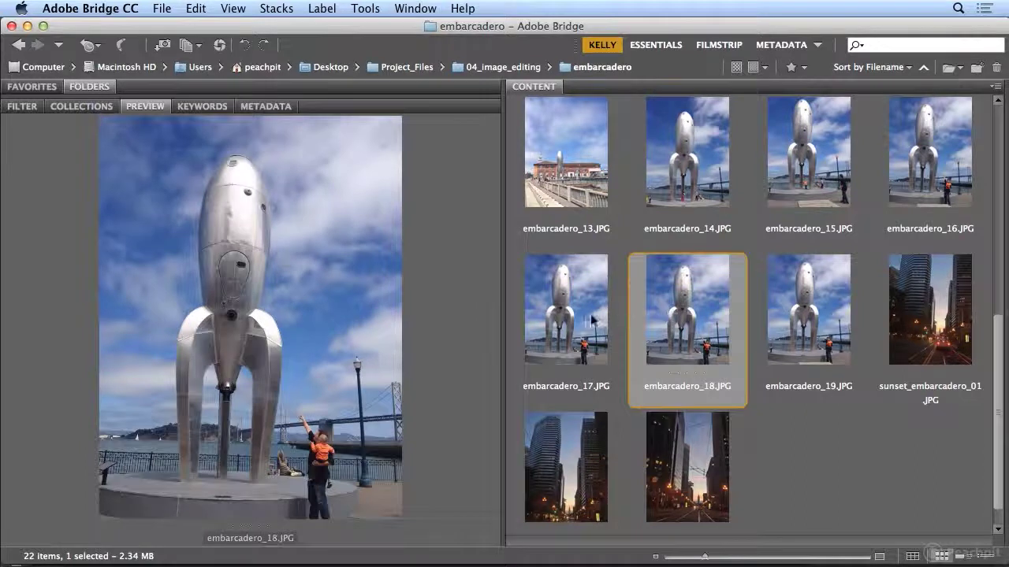
click(971, 167)
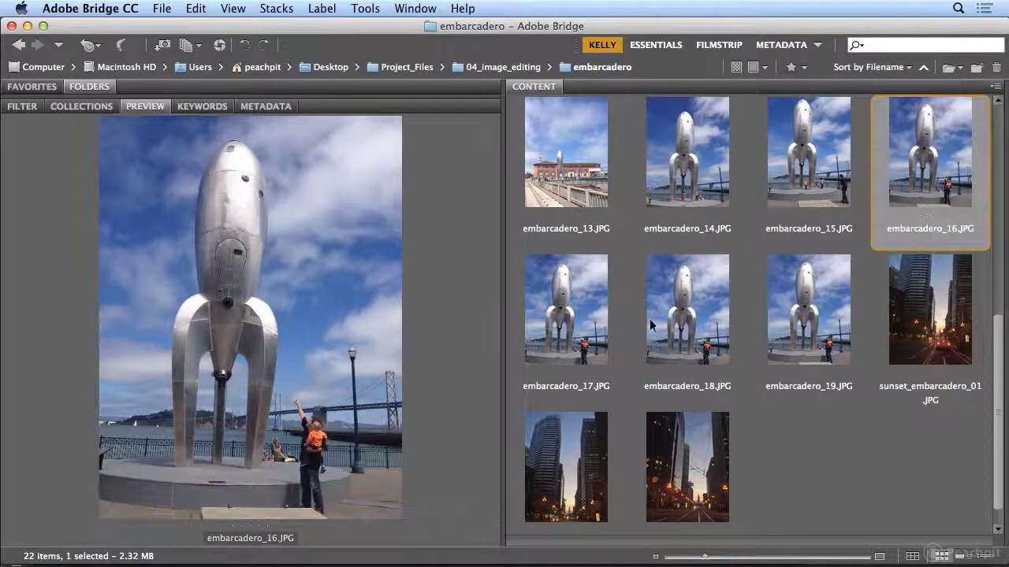
click(587, 338)
click(671, 334)
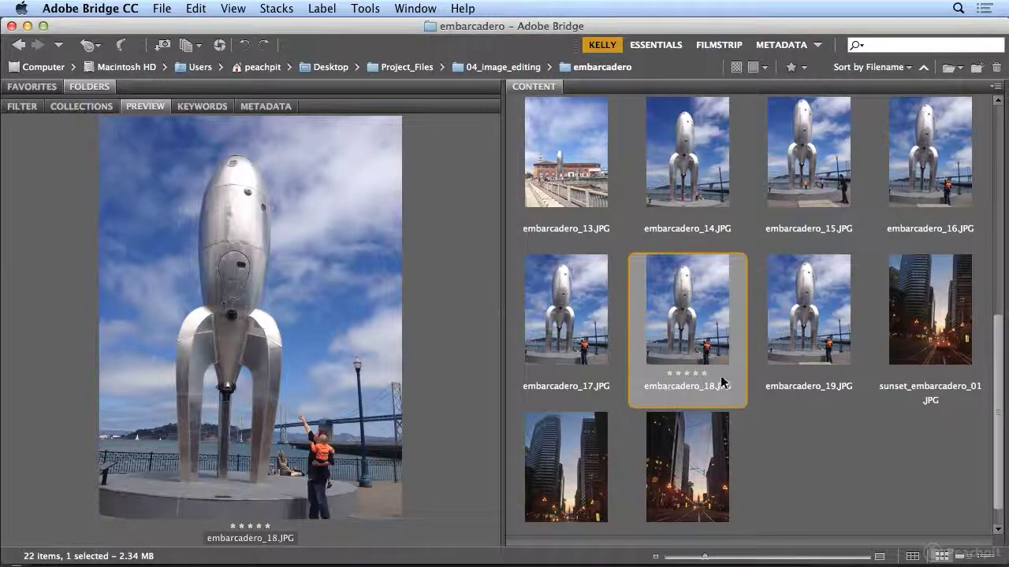
click(91, 87)
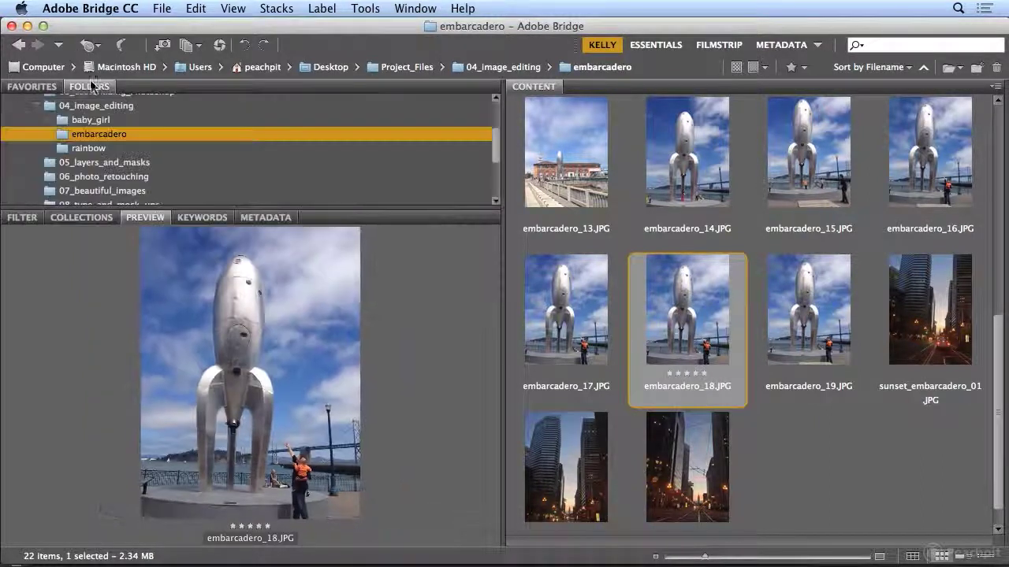